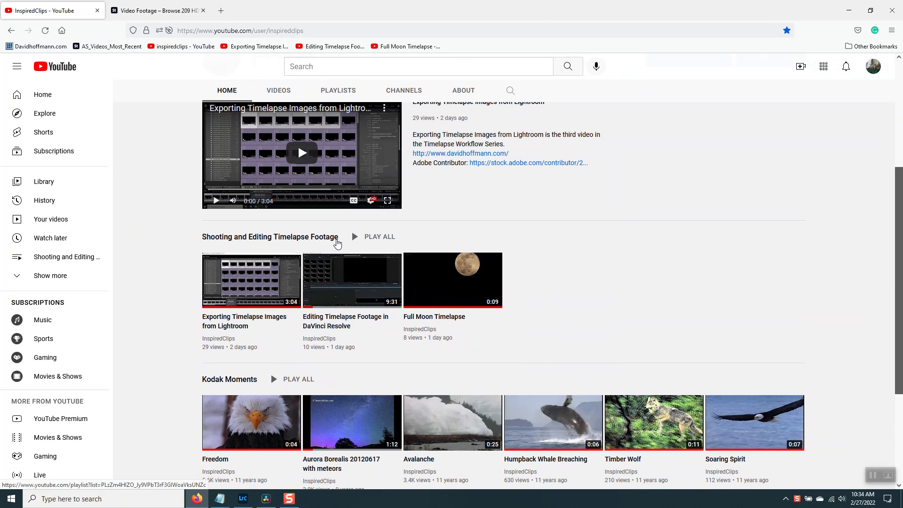
# Step: Look over the YouTube channel page and the Developing_RAW_Timelapse_Images.txt notes, and switch to Lightroom Classic
pyautogui.scroll(4, 146, 209)
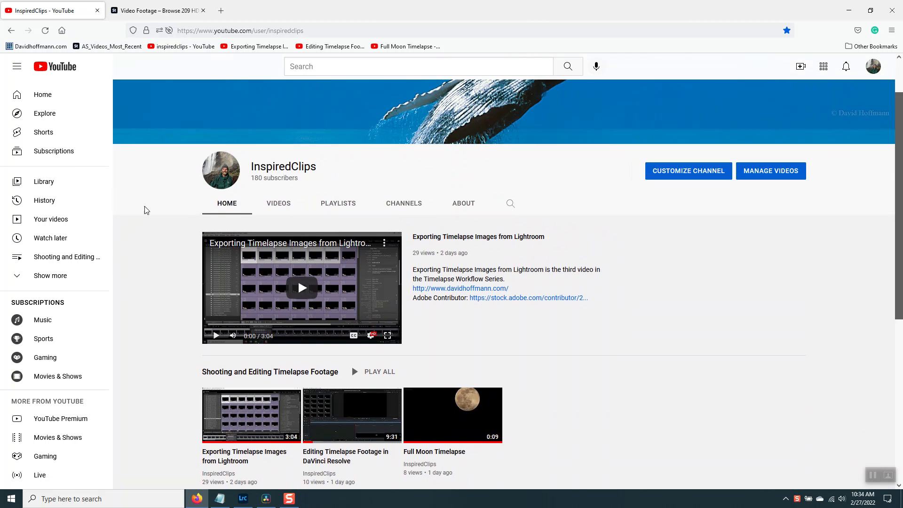
pyautogui.click(216, 499)
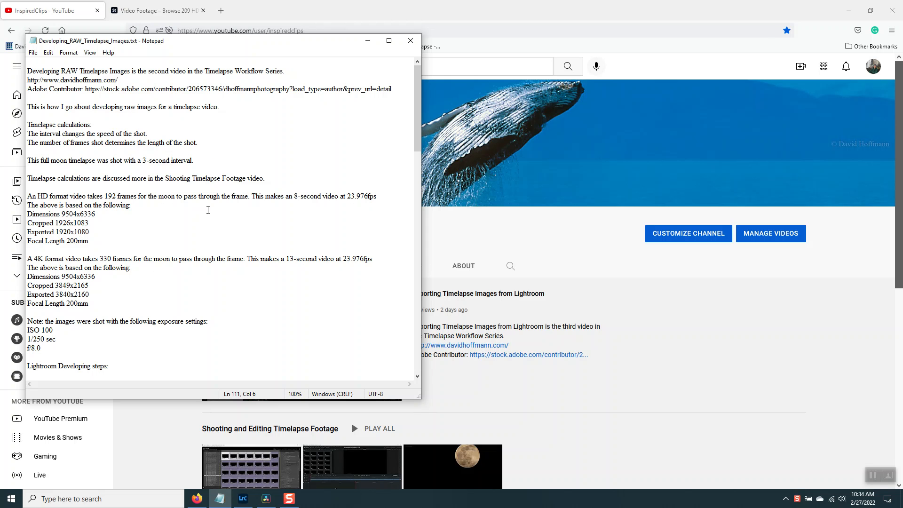
pyautogui.click(220, 499)
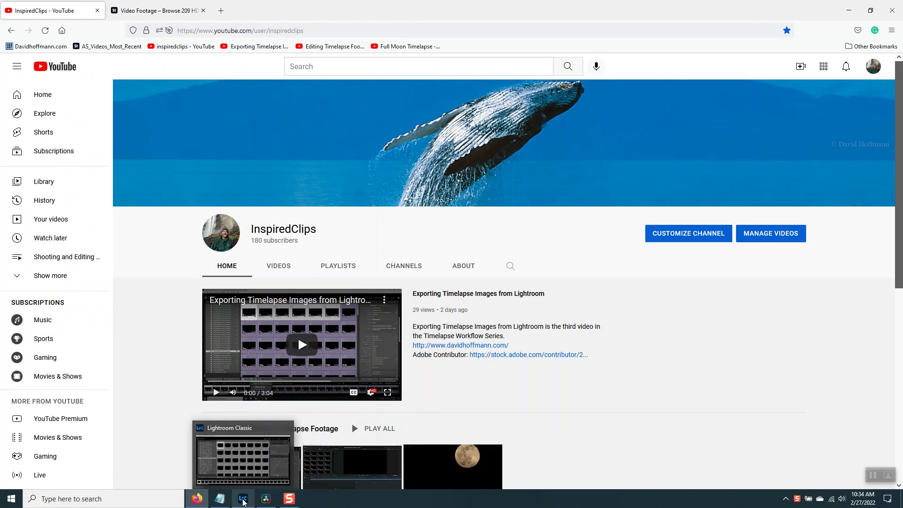
pyautogui.click(243, 501)
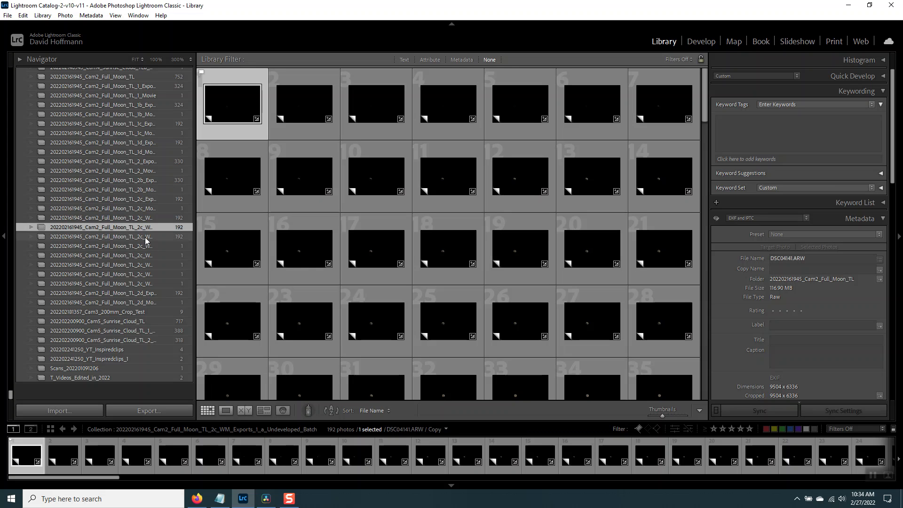
# Step: Compare the full moon photos in the 1_a_Undeveloped_Batch and 1_b_Developed_Batch collections
pyautogui.scroll(-6, 493, 319)
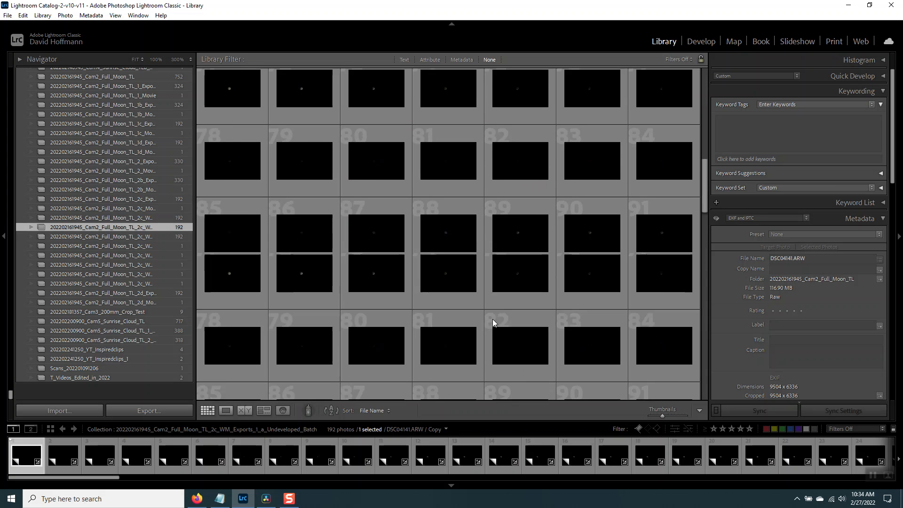
pyautogui.click(160, 238)
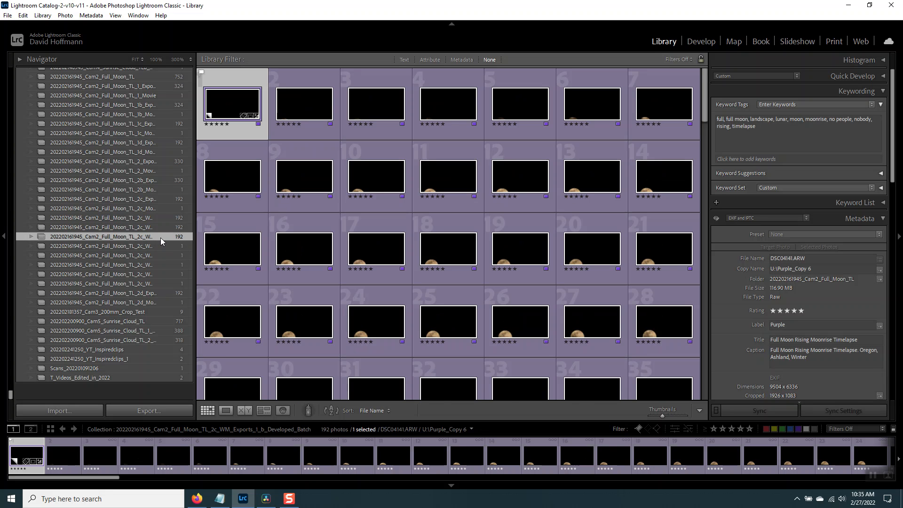
pyautogui.scroll(-6, 499, 233)
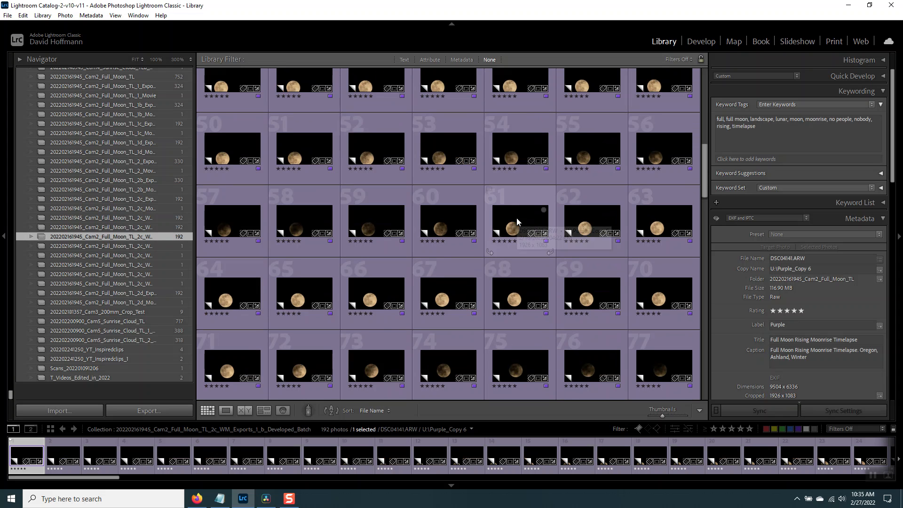
pyautogui.click(159, 227)
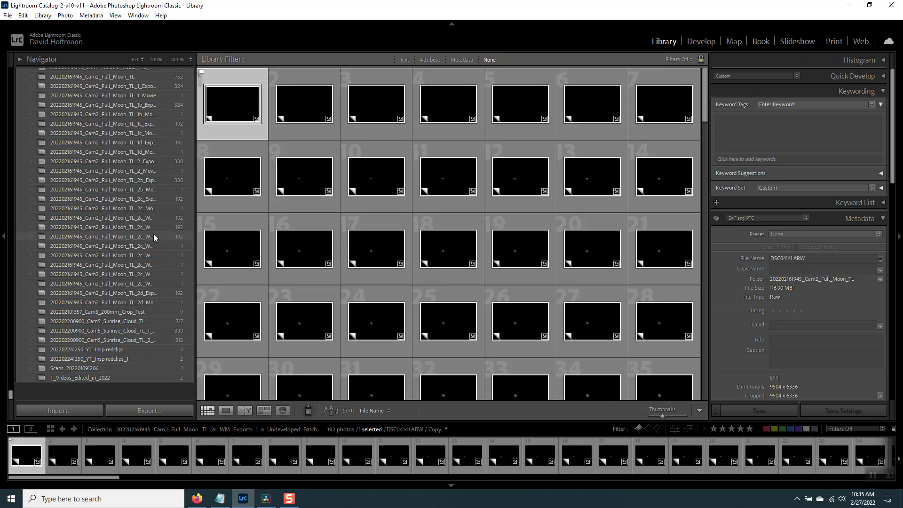
# Step: Copy the metadata of the first photo in the 1_b_Developed_Batch collection, including basic info, copyright, creator and keywords
pyautogui.click(142, 237)
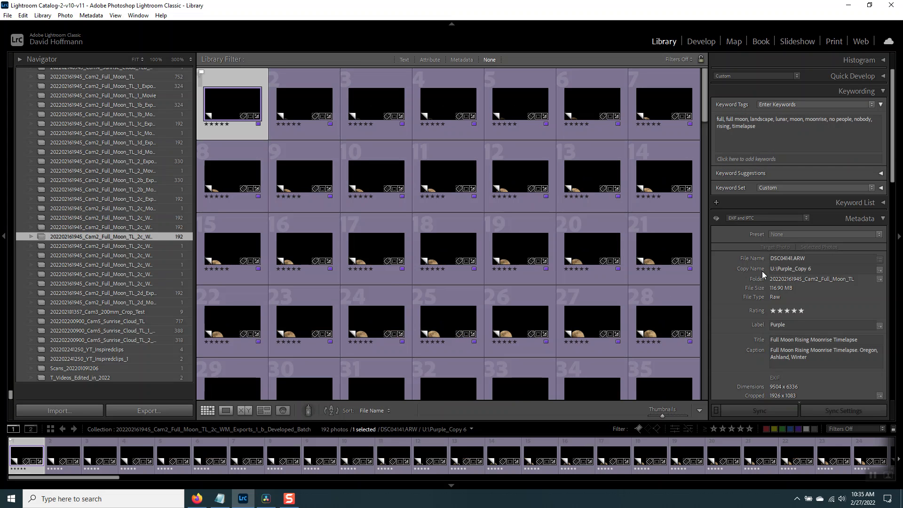
pyautogui.scroll(-10, 733, 288)
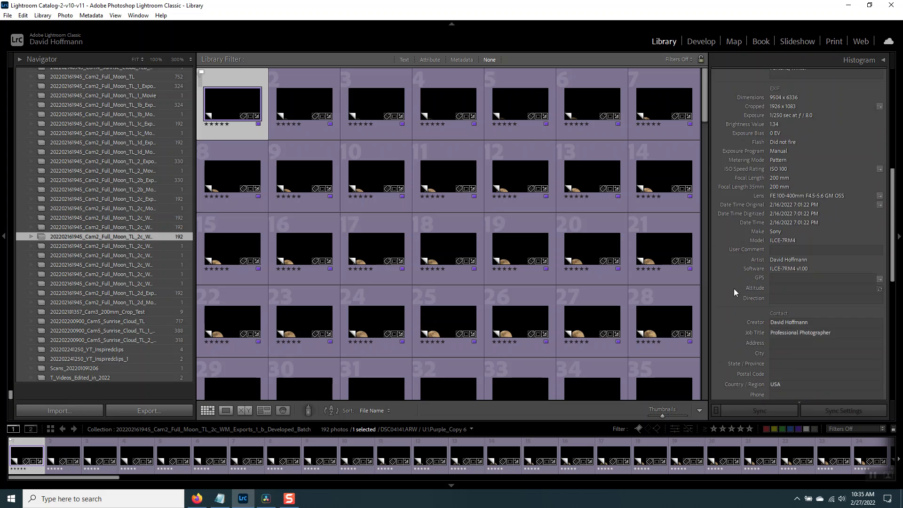
pyautogui.scroll(-5, 736, 292)
pyautogui.scroll(15, 733, 289)
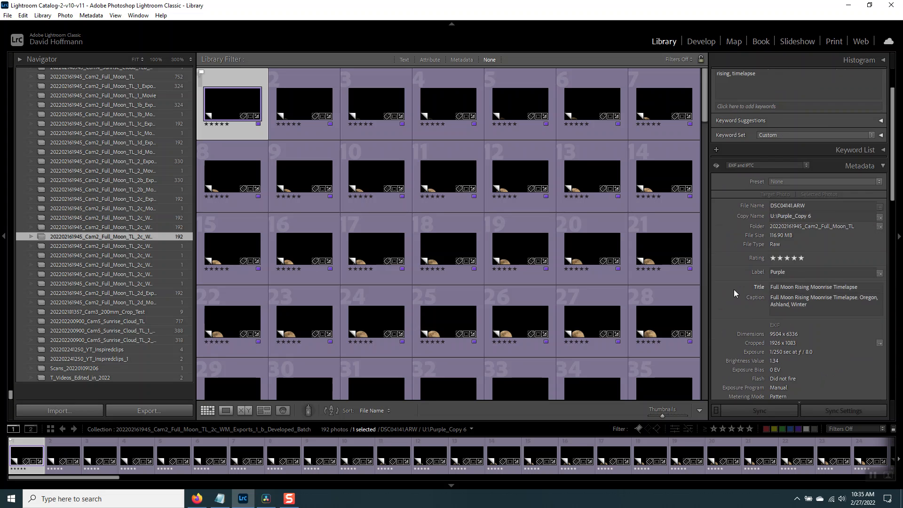
pyautogui.rightClick(223, 81)
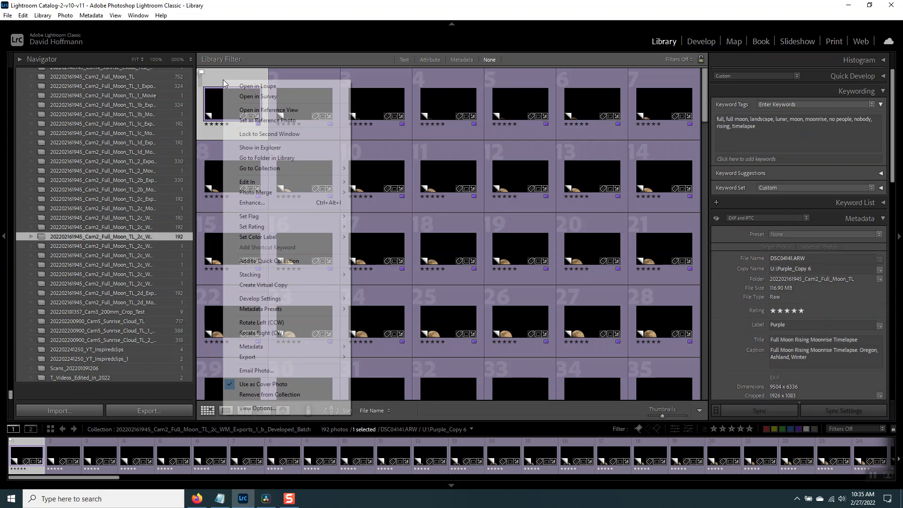
pyautogui.moveTo(287, 303)
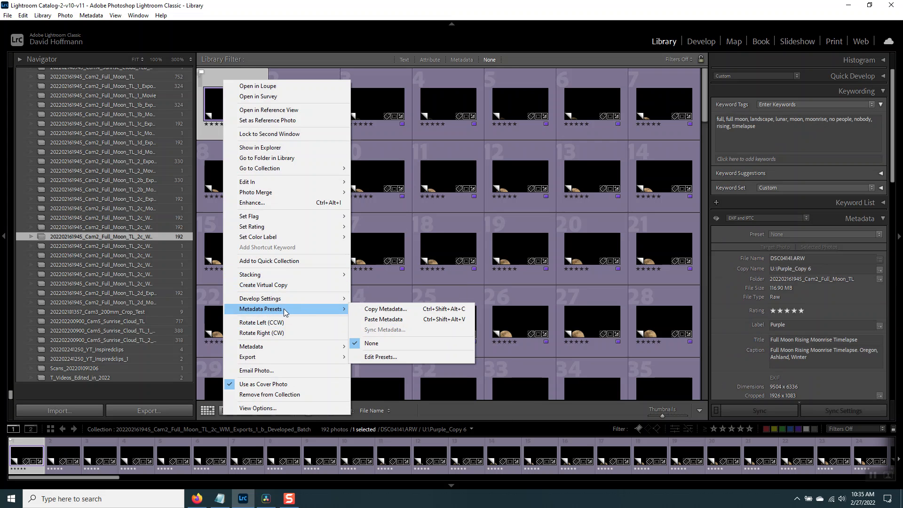
pyautogui.click(405, 311)
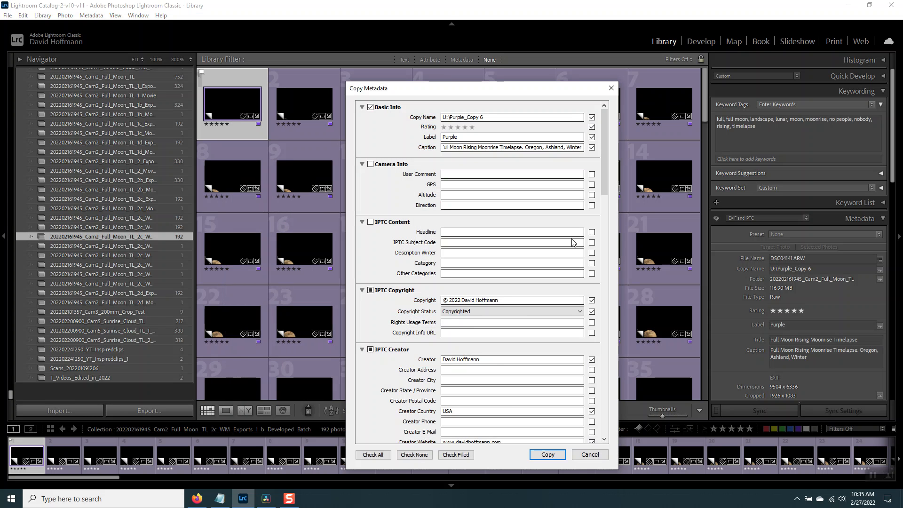
pyautogui.scroll(-15, 573, 389)
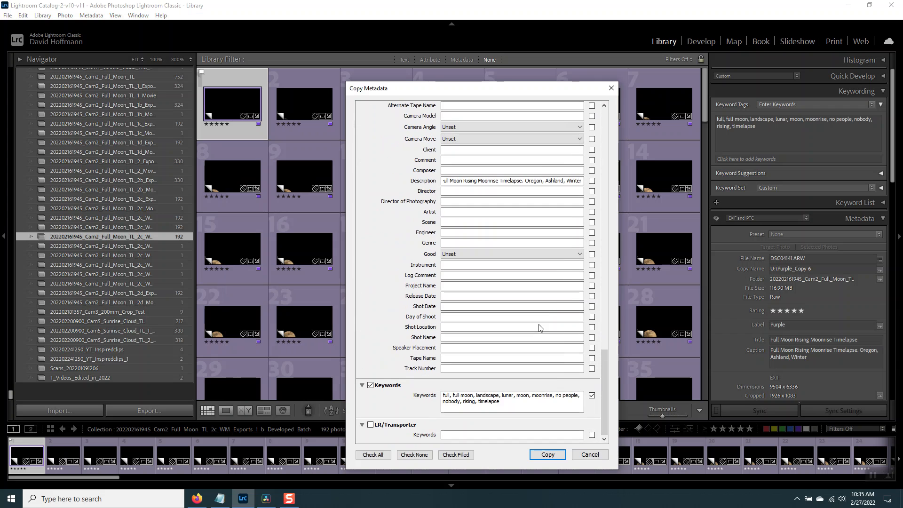
pyautogui.click(549, 456)
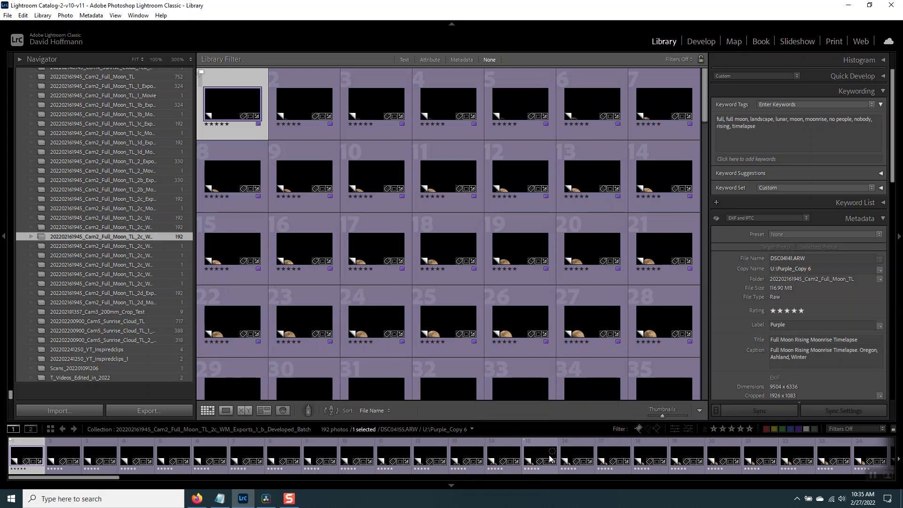
# Step: Paste the copied metadata onto all photos in the 1_a_Undeveloped_Batch collection
pyautogui.click(148, 229)
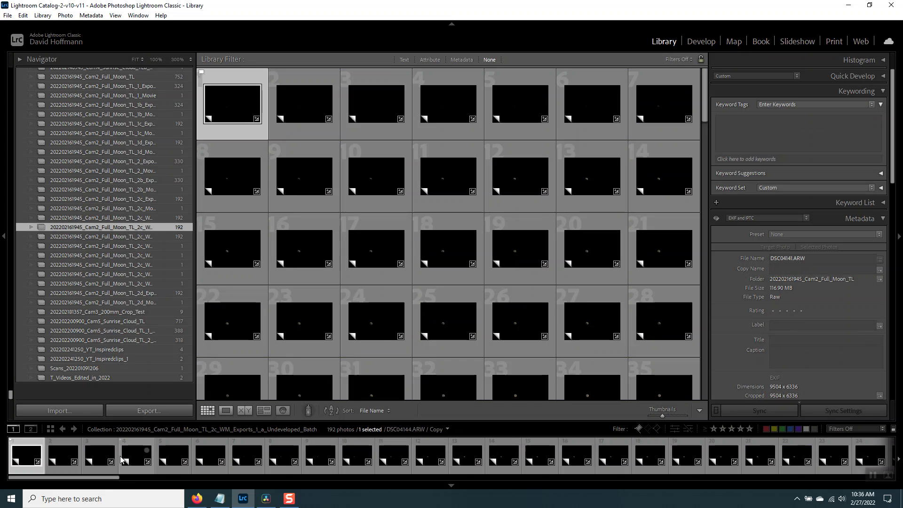
pyautogui.hotkey('ctrl', 'a')
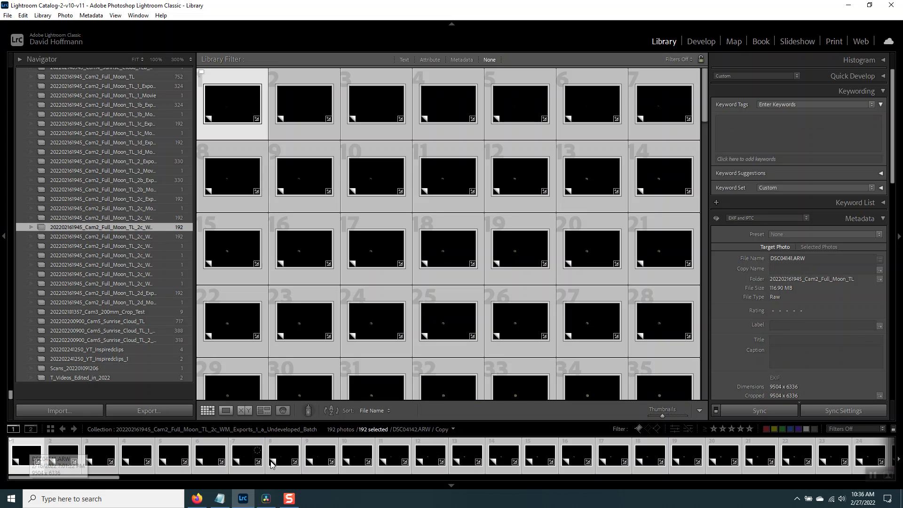
pyautogui.rightClick(28, 449)
pyautogui.moveTo(43, 433)
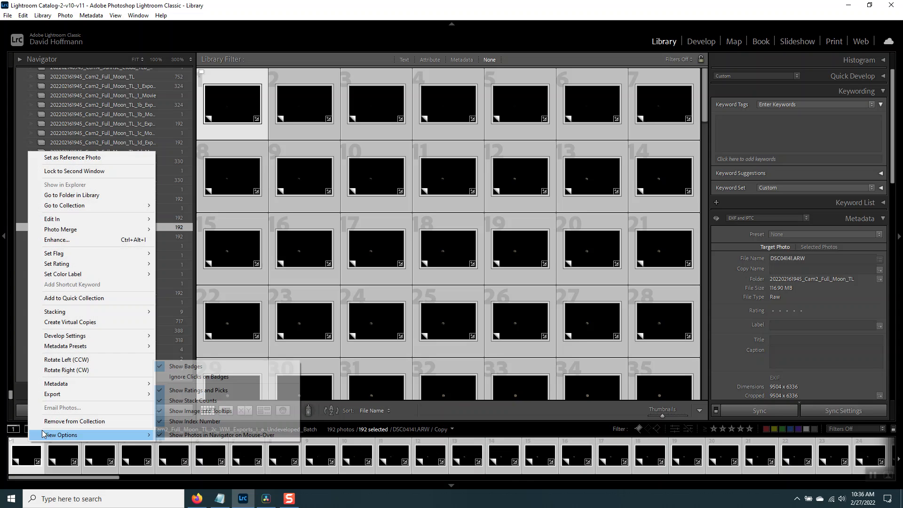
pyautogui.moveTo(90, 346)
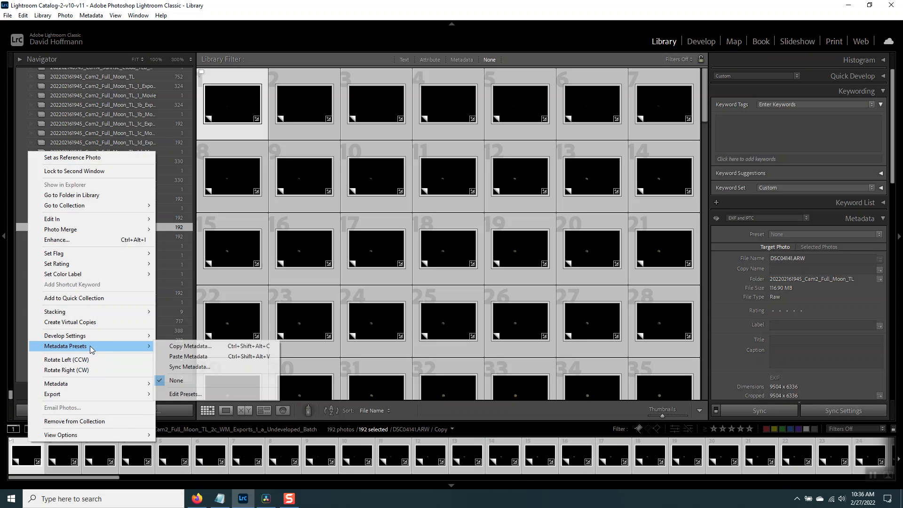
pyautogui.click(206, 359)
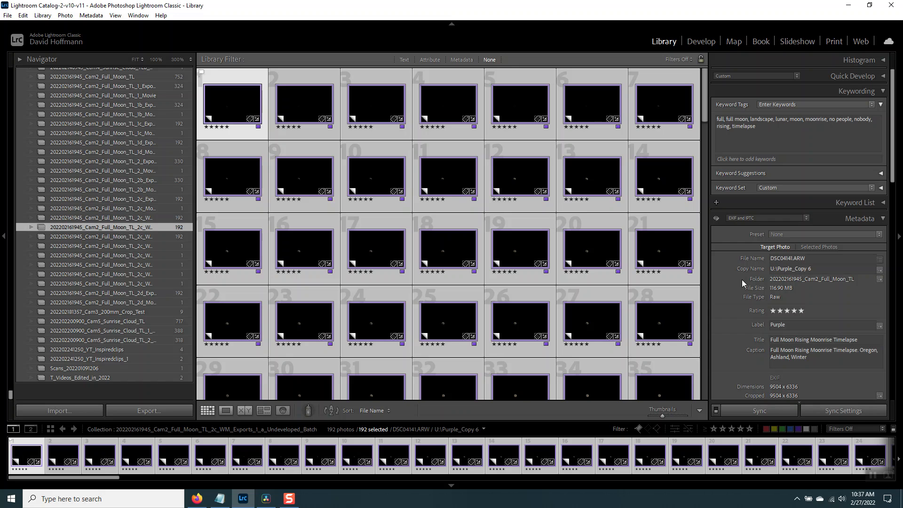
# Step: Open the 1_c_Global_Develop_Settings photo in the Develop module and review its Basic, Detail and Lens Corrections settings
pyautogui.click(159, 248)
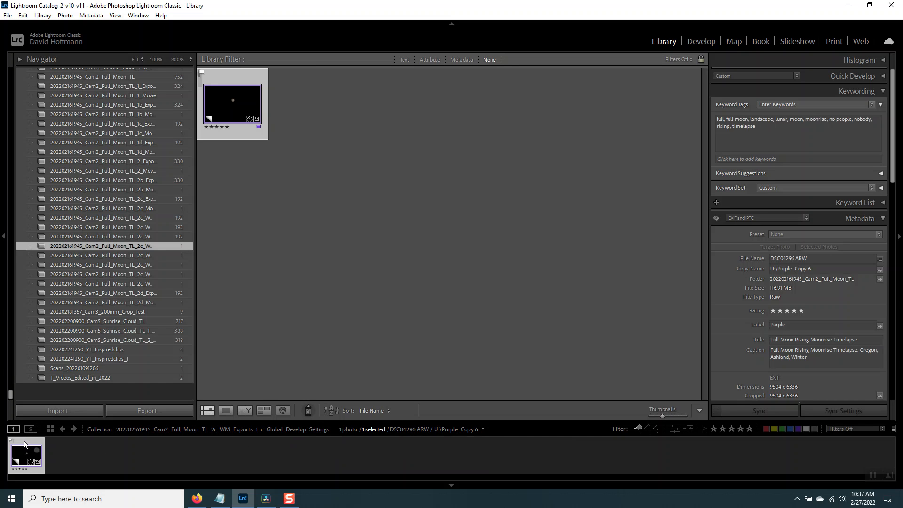
pyautogui.click(698, 41)
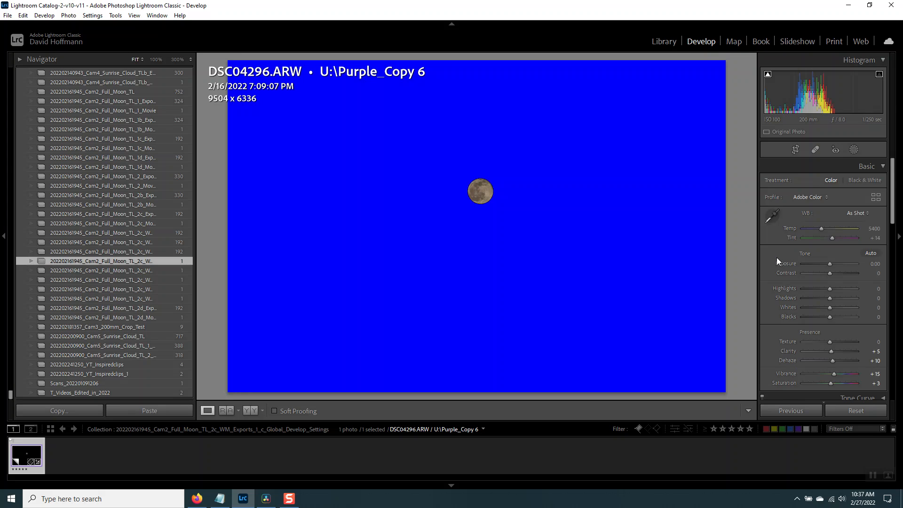
pyautogui.scroll(-5, 777, 257)
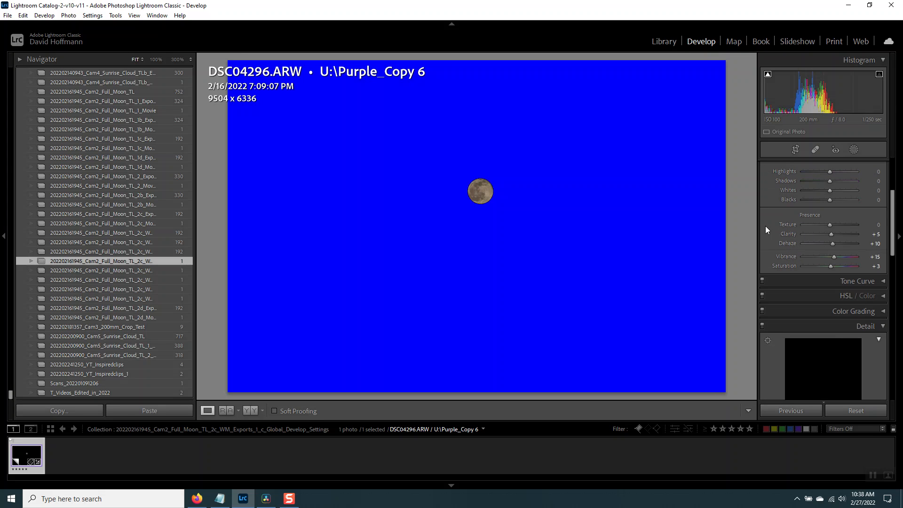
pyautogui.scroll(-2, 766, 226)
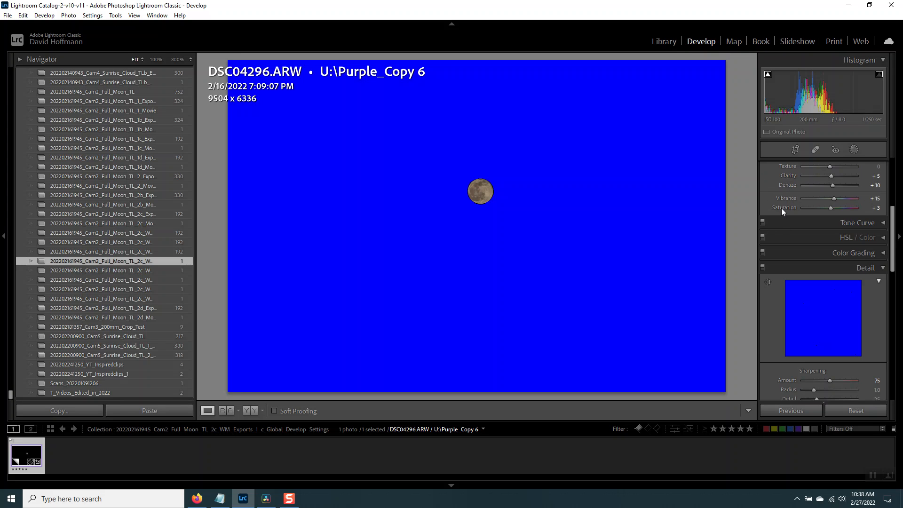
pyautogui.scroll(-4, 769, 224)
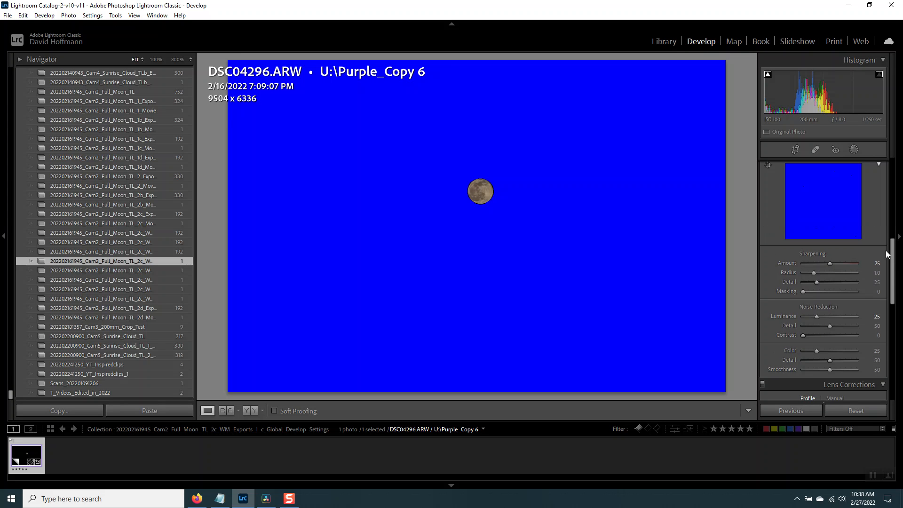
pyautogui.scroll(-4, 774, 273)
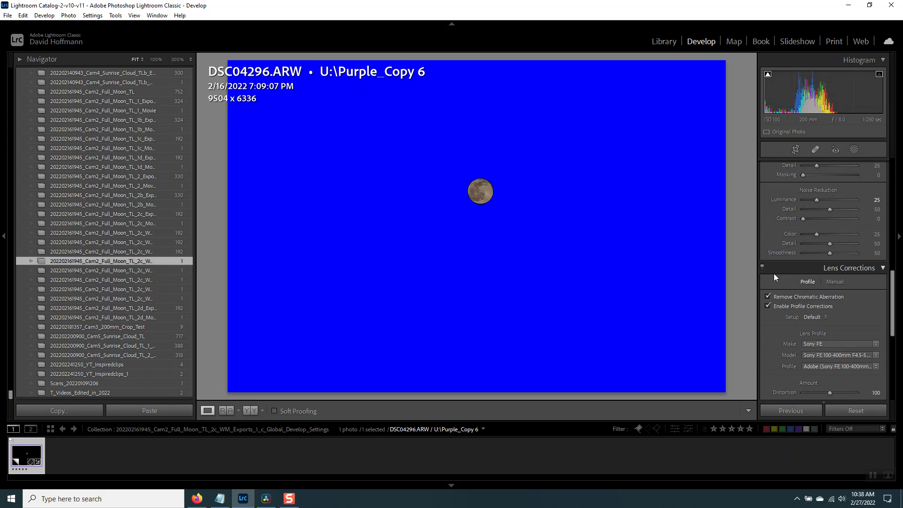
pyautogui.scroll(-2, 793, 324)
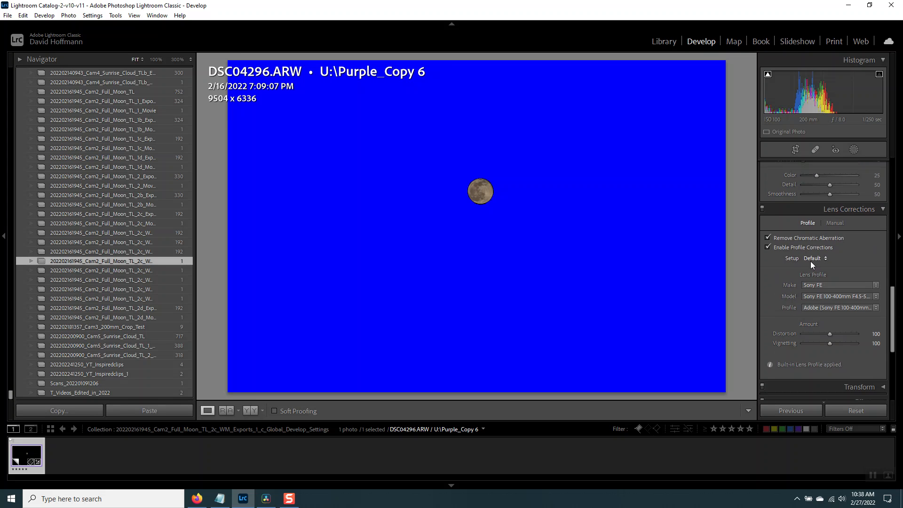
# Step: Copy only the photo's Clarity, Dehaze, Vibrance, Saturation, Detail and Lens Corrections develop settings
pyautogui.rightClick(25, 444)
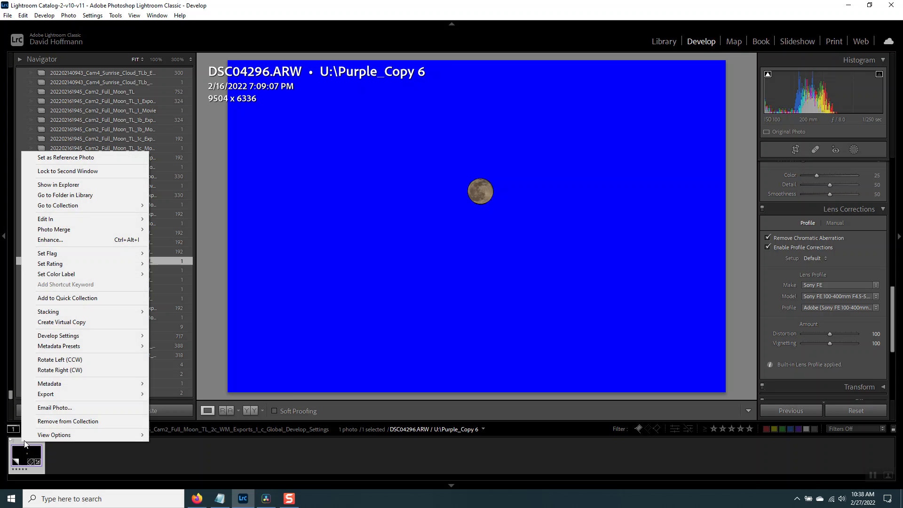
pyautogui.moveTo(83, 334)
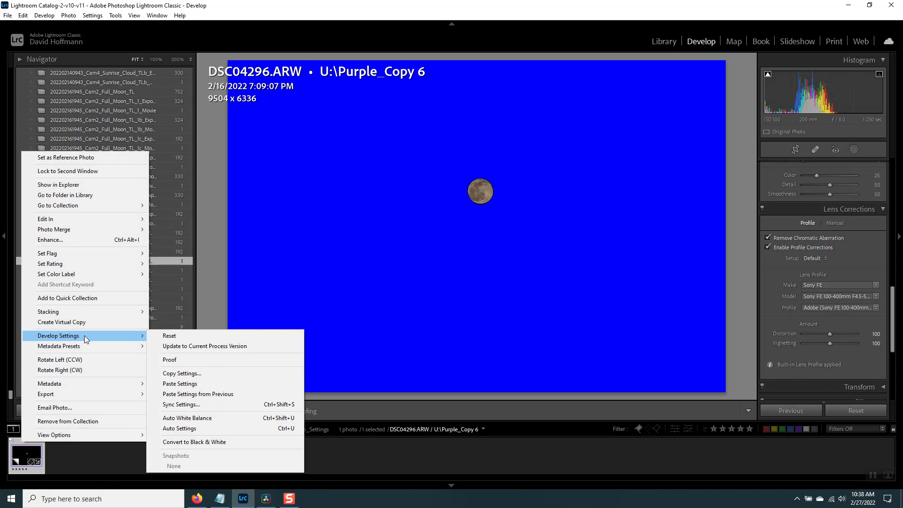
pyautogui.click(189, 373)
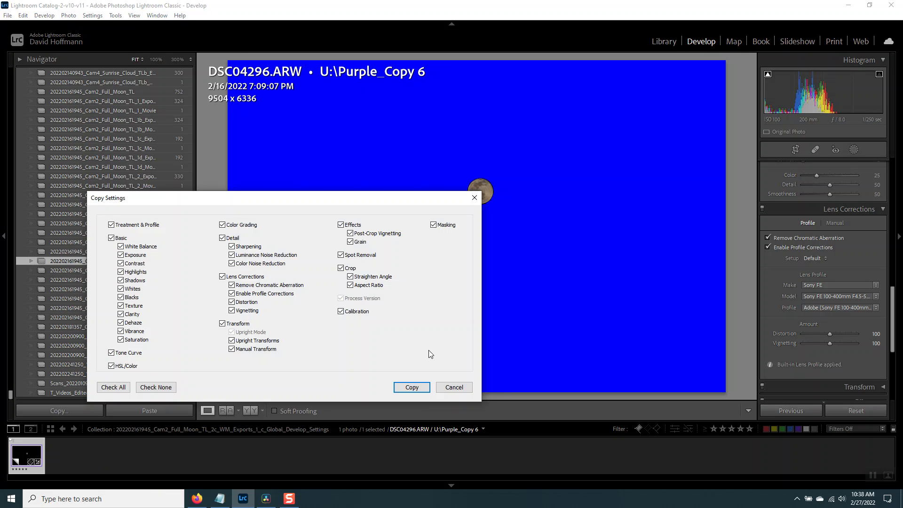
pyautogui.click(162, 388)
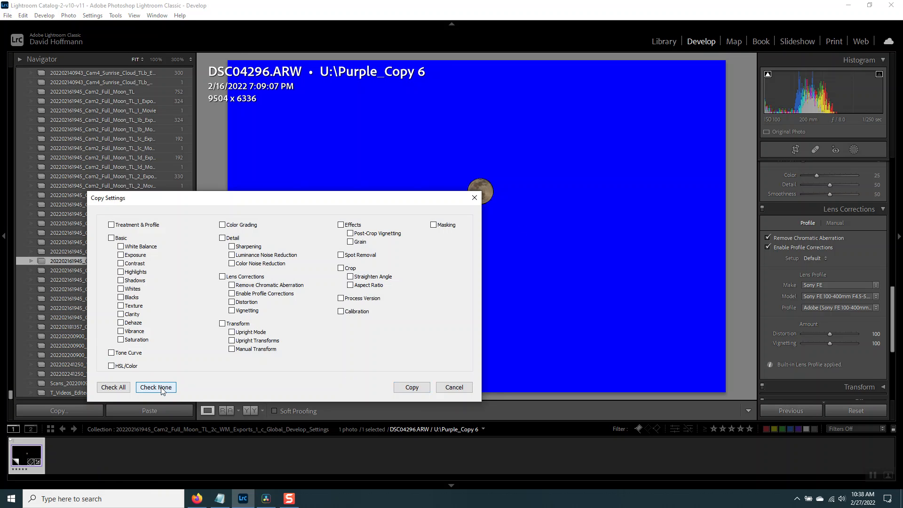
pyautogui.click(121, 314)
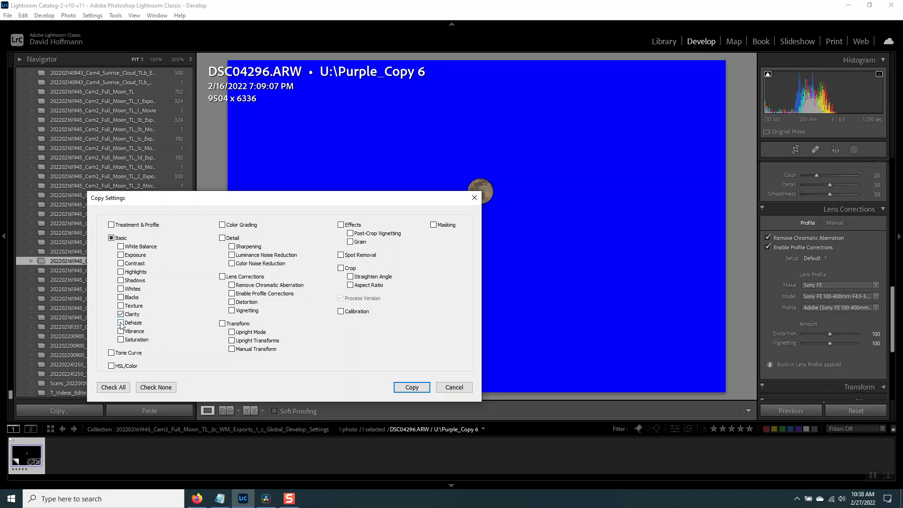
pyautogui.click(121, 323)
pyautogui.click(120, 331)
pyautogui.click(122, 339)
pyautogui.click(223, 239)
pyautogui.click(223, 278)
pyautogui.click(414, 387)
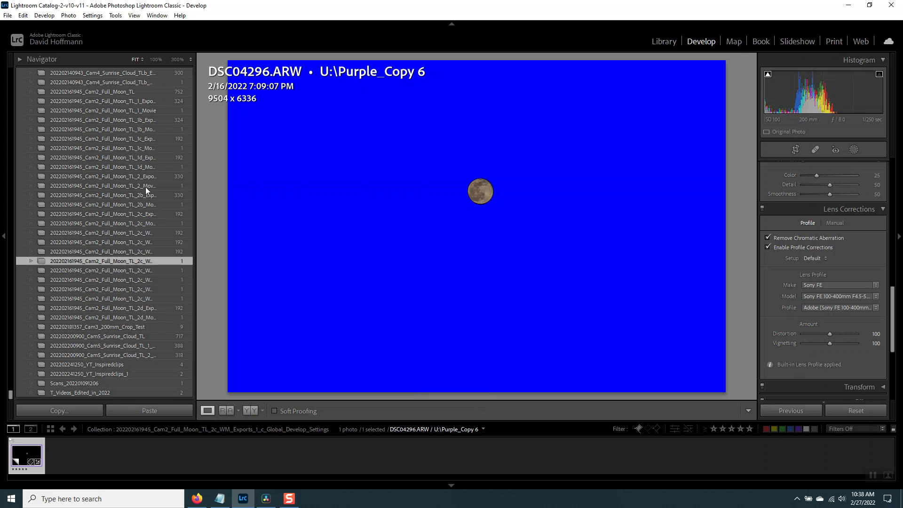
# Step: Paste the copied develop settings onto all photos in the 1_a_Undeveloped_Batch collection and check the resulting Basic settings
pyautogui.click(129, 241)
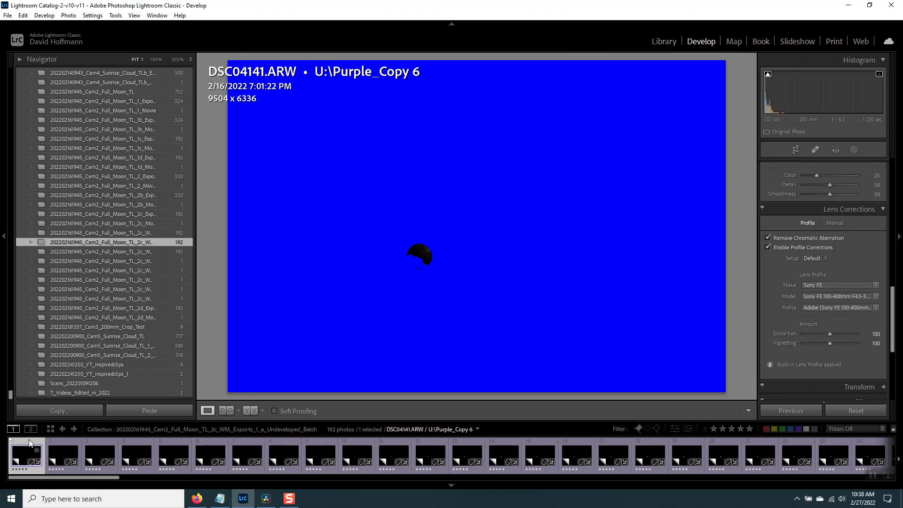
pyautogui.hotkey('ctrl', 'a')
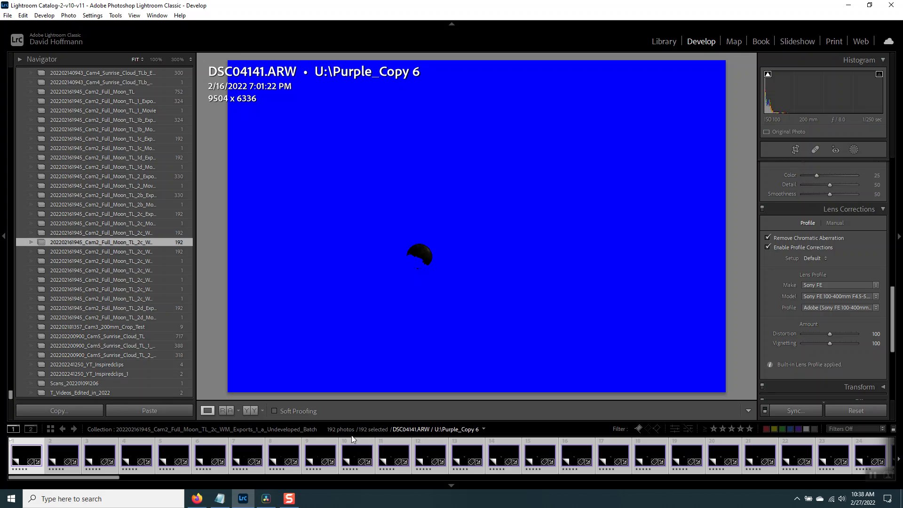
pyautogui.rightClick(21, 444)
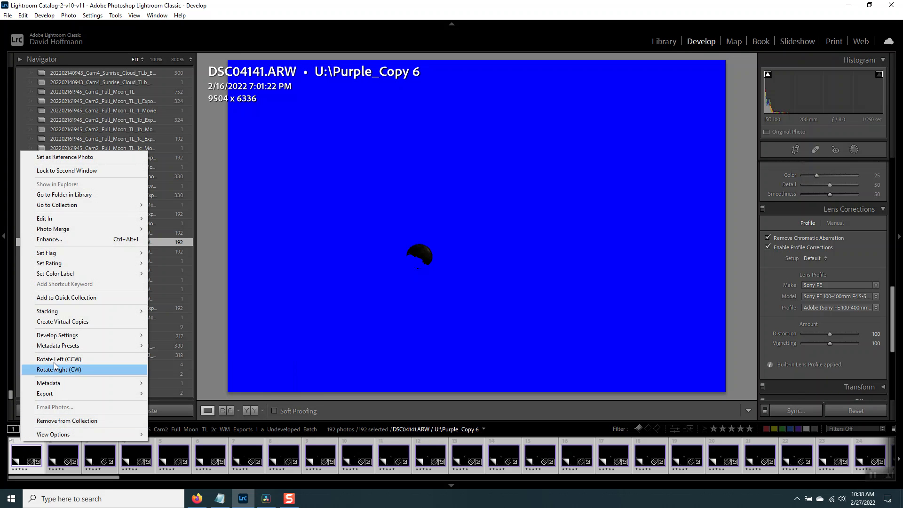
pyautogui.moveTo(65, 338)
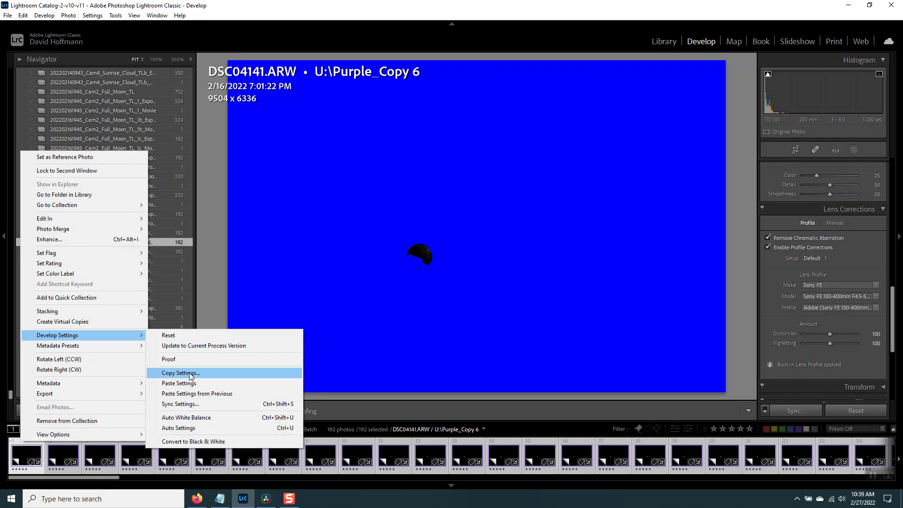
pyautogui.click(180, 384)
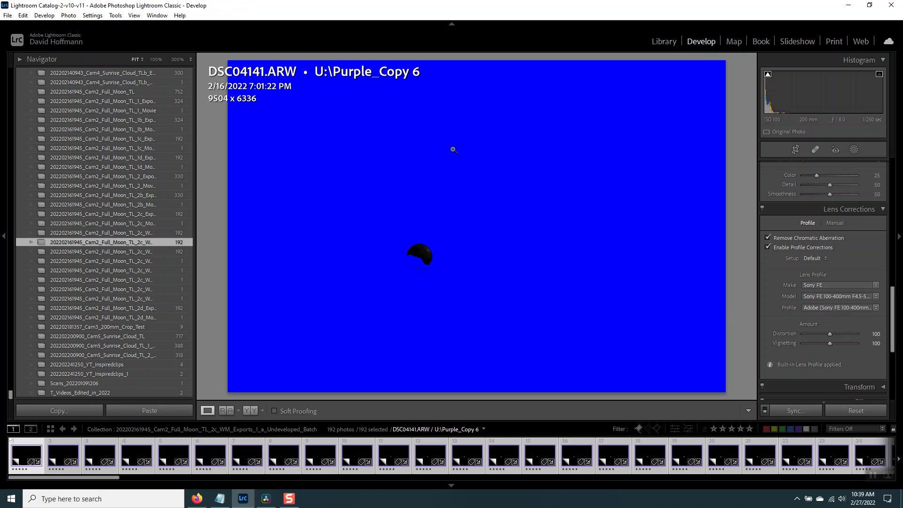
pyautogui.scroll(-2, 771, 233)
pyautogui.scroll(8, 772, 232)
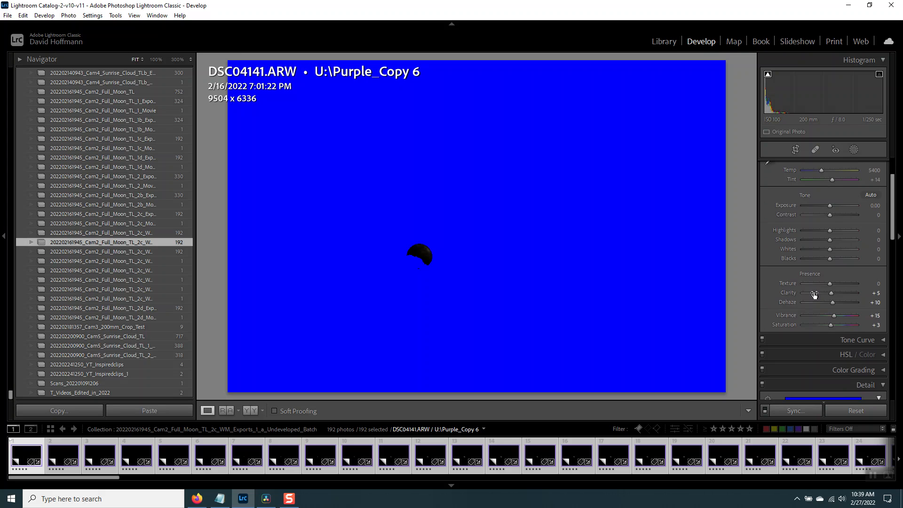
pyautogui.scroll(2, 793, 284)
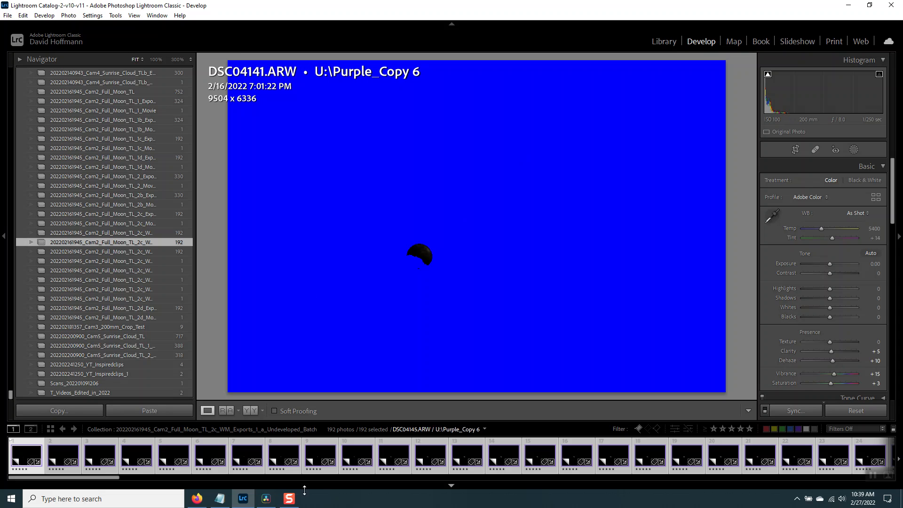
# Step: Switch to DaVinci Resolve and examine the full moon timelapse frame at the midpoint of Timeline 1
pyautogui.moveTo(266, 506)
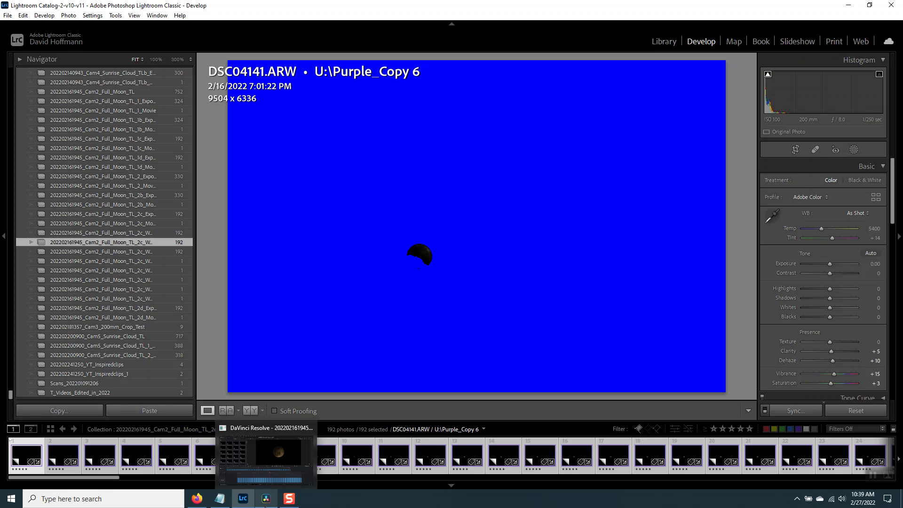
pyautogui.click(198, 504)
pyautogui.scroll(-2, 604, 372)
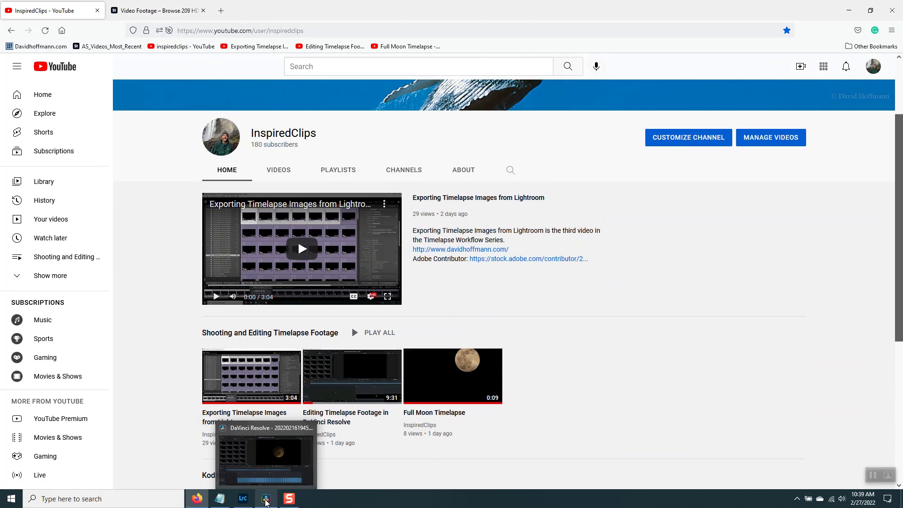
pyautogui.click(271, 503)
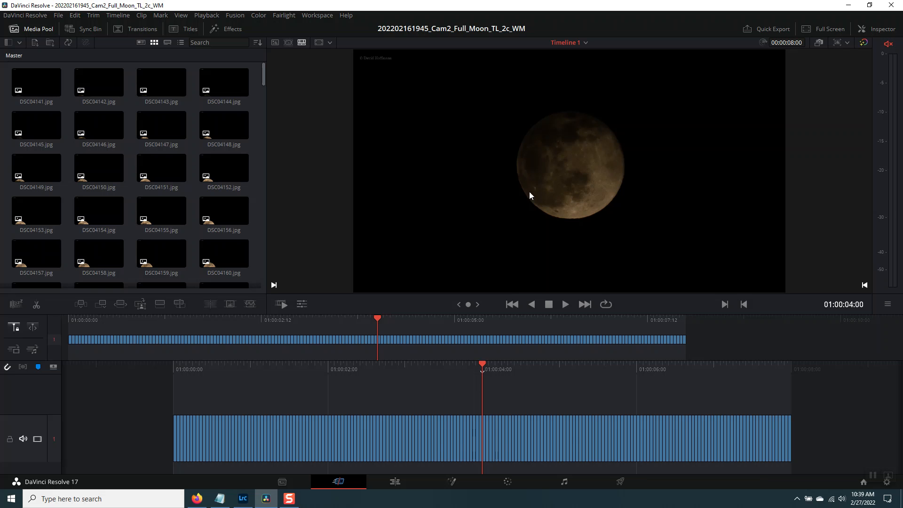
pyautogui.moveTo(377, 317); pyautogui.dragTo(379, 391)
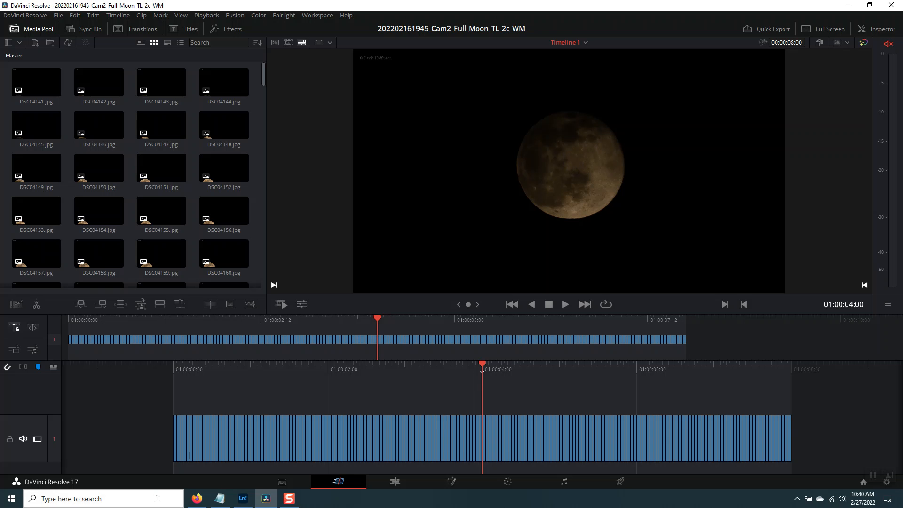
# Step: Switch back to Lightroom Classic, filter the collection to flagged photos only, and look through them in the Library grid
pyautogui.click(244, 500)
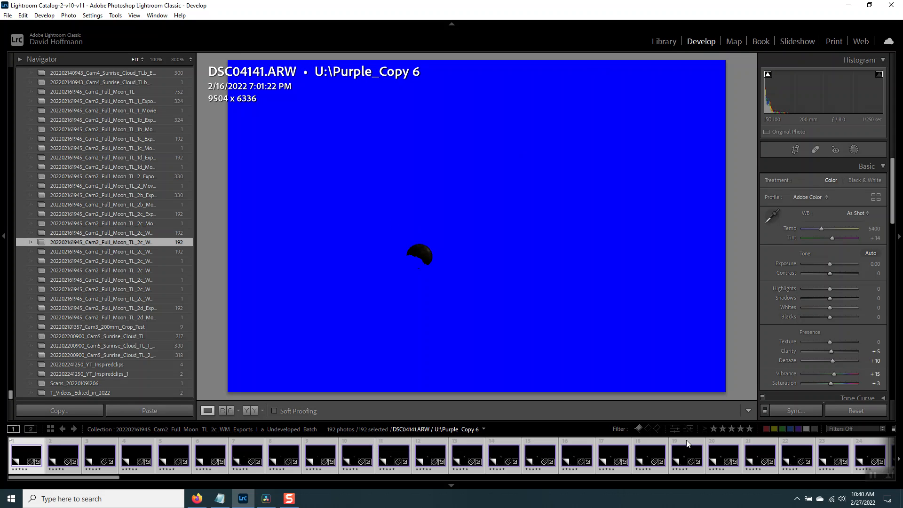
pyautogui.click(638, 429)
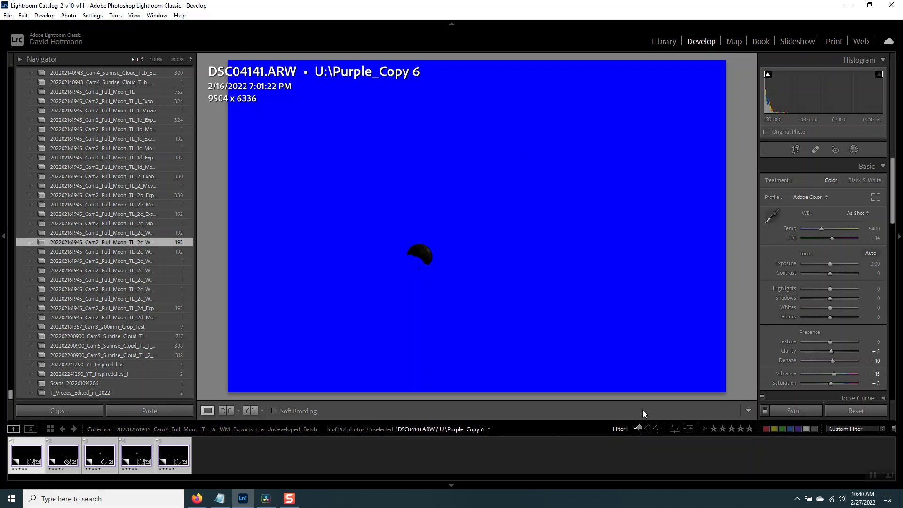
pyautogui.click(664, 44)
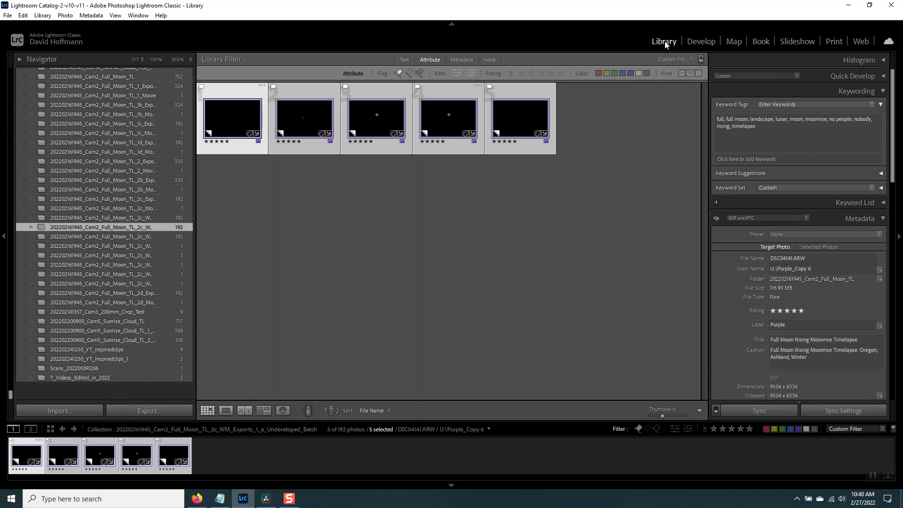
pyautogui.click(227, 90)
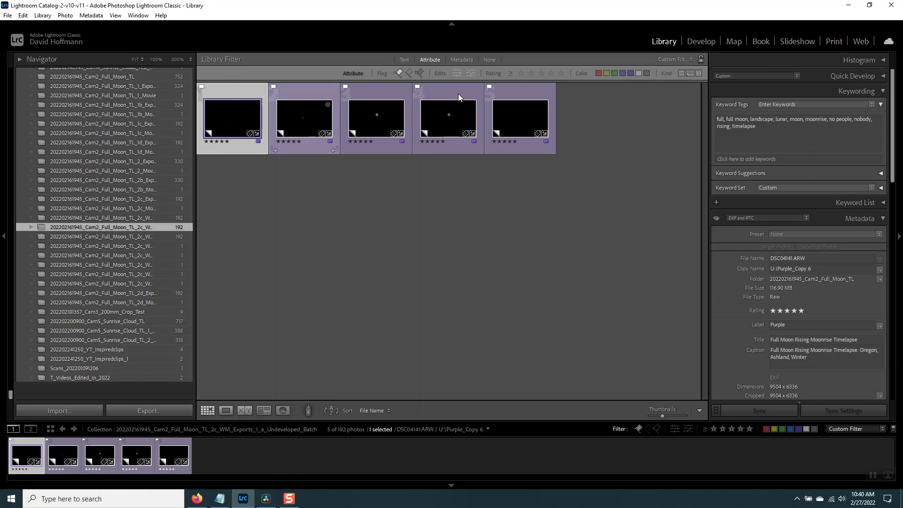
pyautogui.click(519, 91)
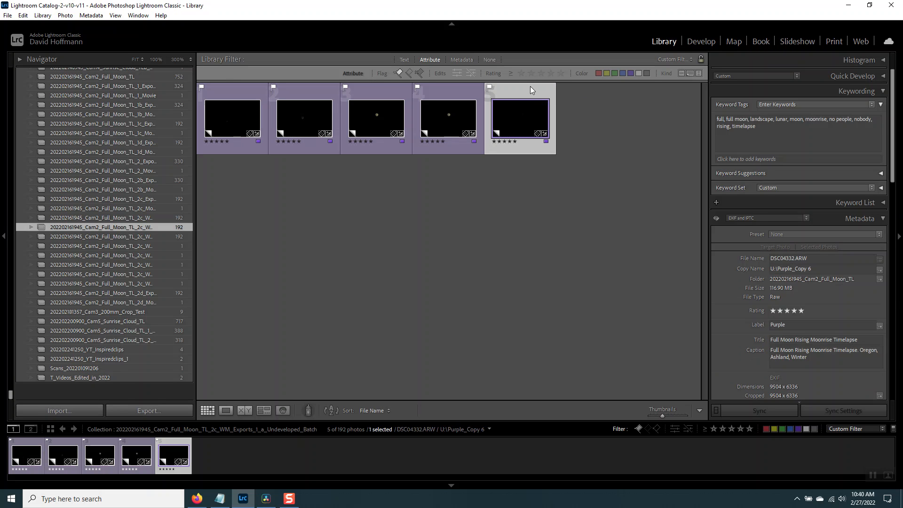
pyautogui.click(300, 88)
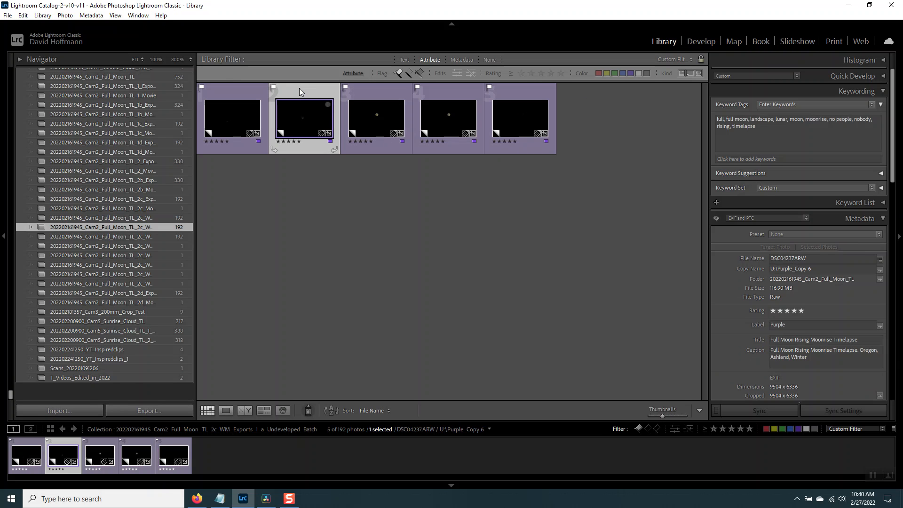
pyautogui.click(449, 92)
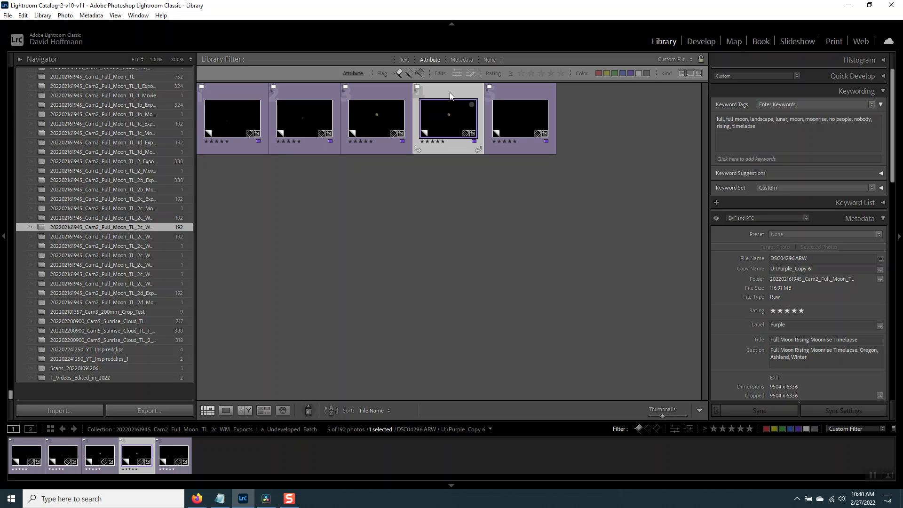
pyautogui.click(368, 93)
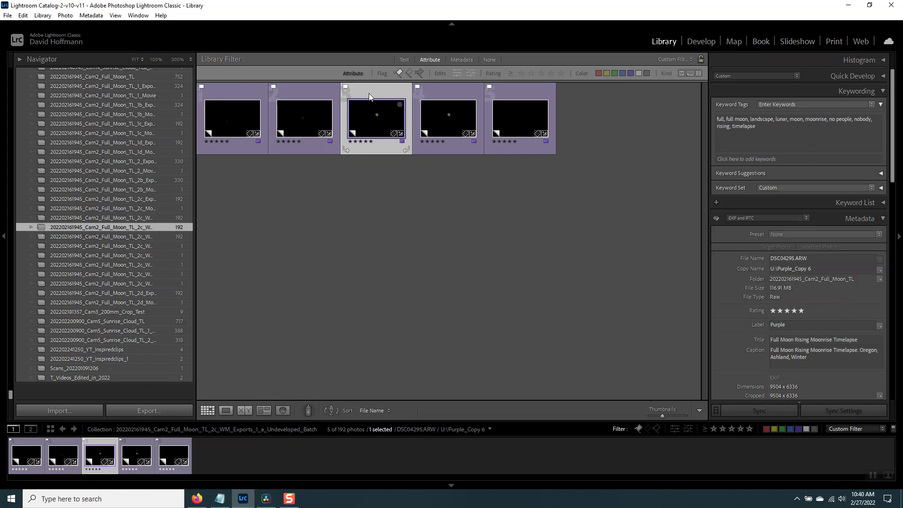
# Step: Remove the flag from DSC04295.ARW
pyautogui.rightClick(370, 93)
pyautogui.moveTo(400, 315)
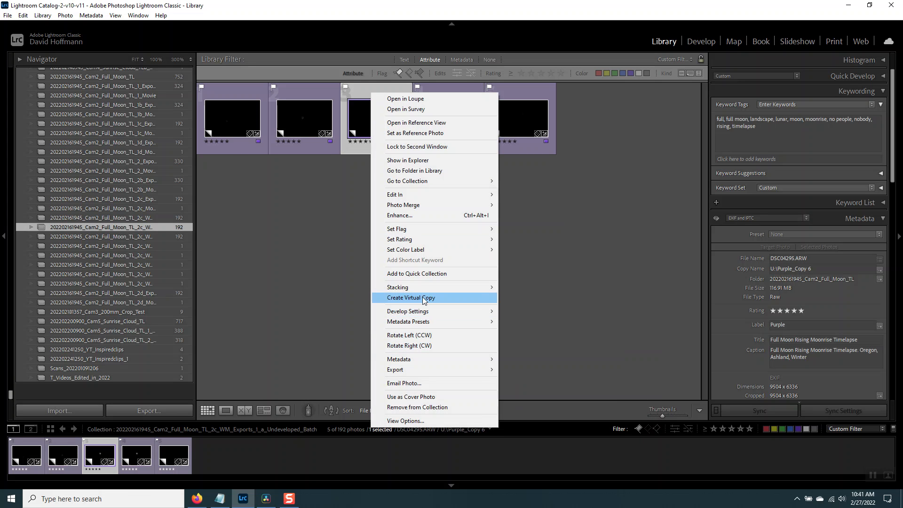
pyautogui.moveTo(426, 324)
pyautogui.moveTo(436, 229)
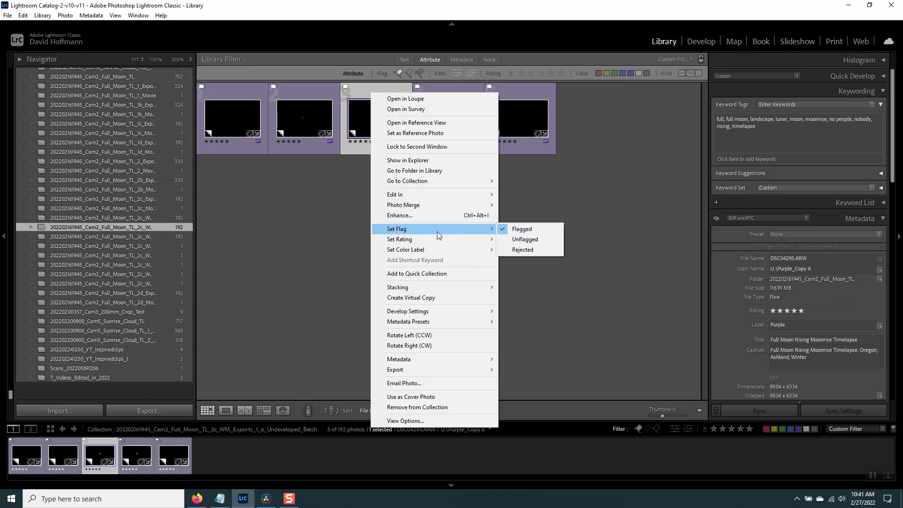
pyautogui.click(541, 240)
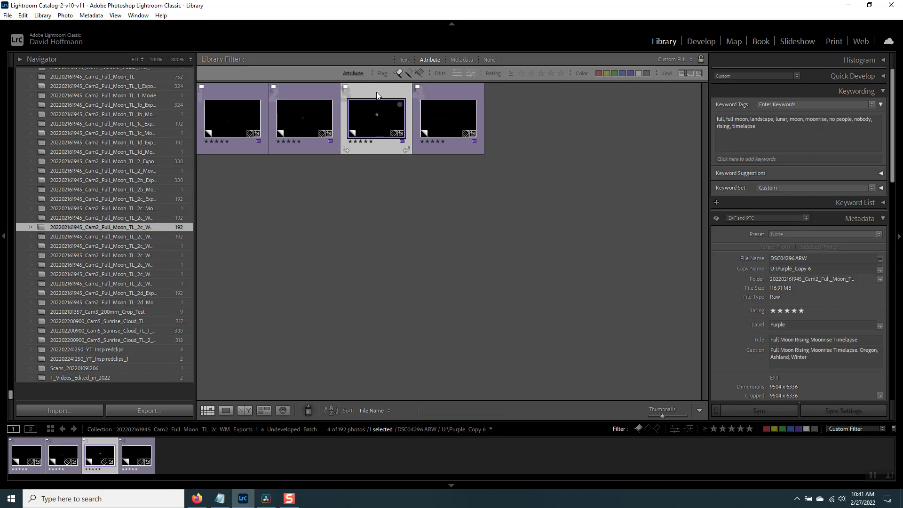
# Step: Turn off the flag filter, flag DSC04295.ARW again, and filter the collection back to flagged photos only
pyautogui.click(638, 429)
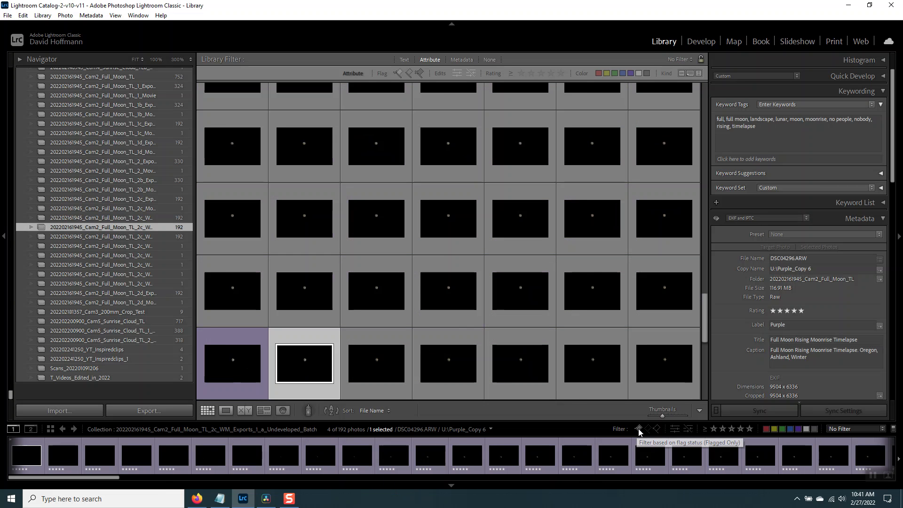
pyautogui.scroll(-4, 314, 342)
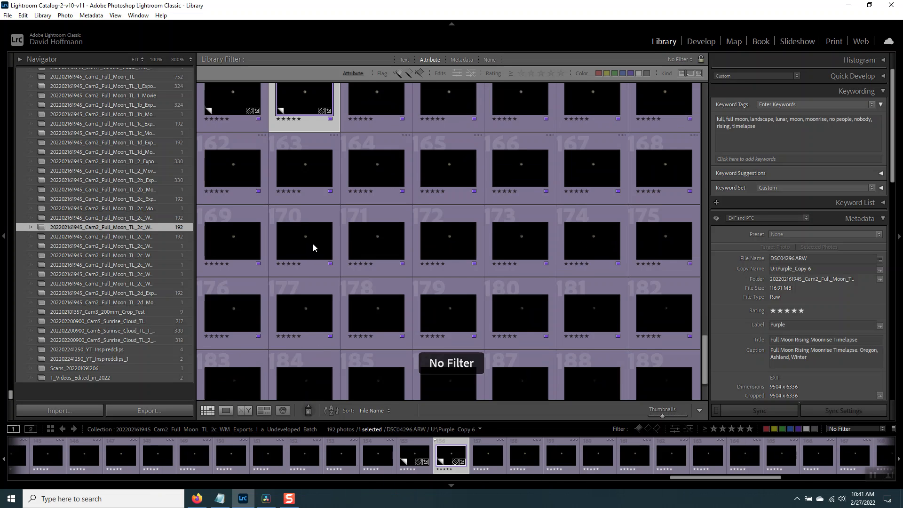
pyautogui.scroll(2, 348, 227)
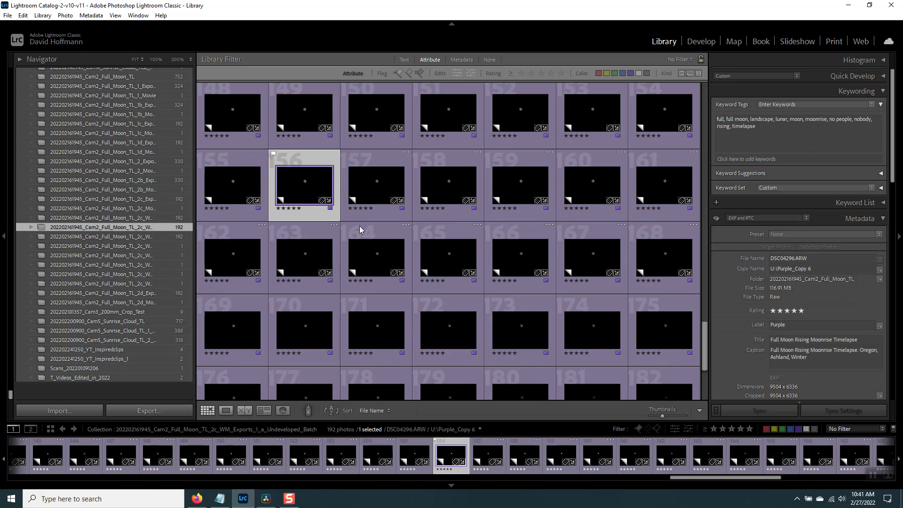
pyautogui.click(233, 156)
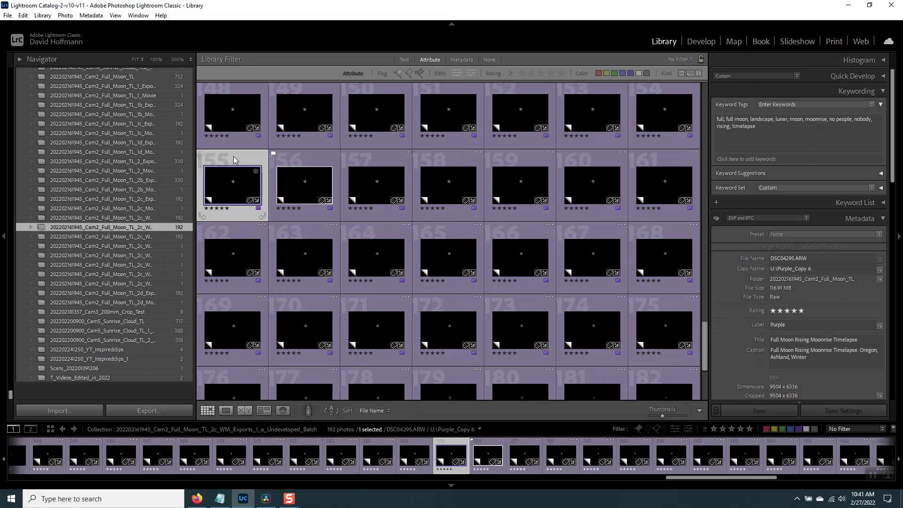
pyautogui.press('p')
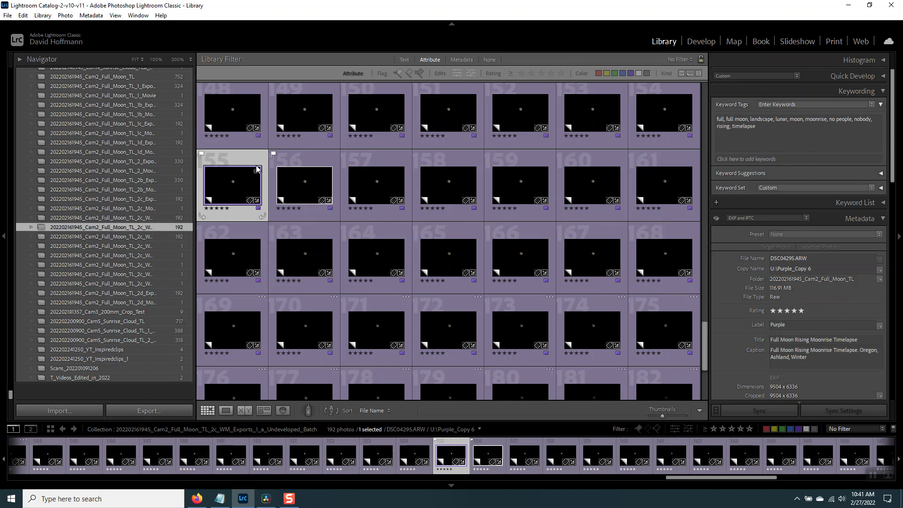
pyautogui.click(638, 430)
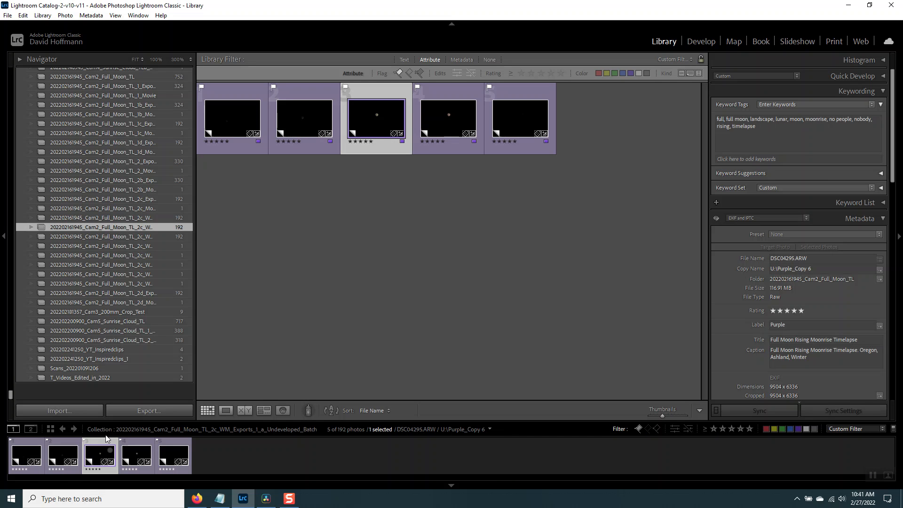
# Step: Open the flagged photo DSC04237.ARW in the Develop module and set its Crop & Straighten aspect to As Shot
pyautogui.click(311, 92)
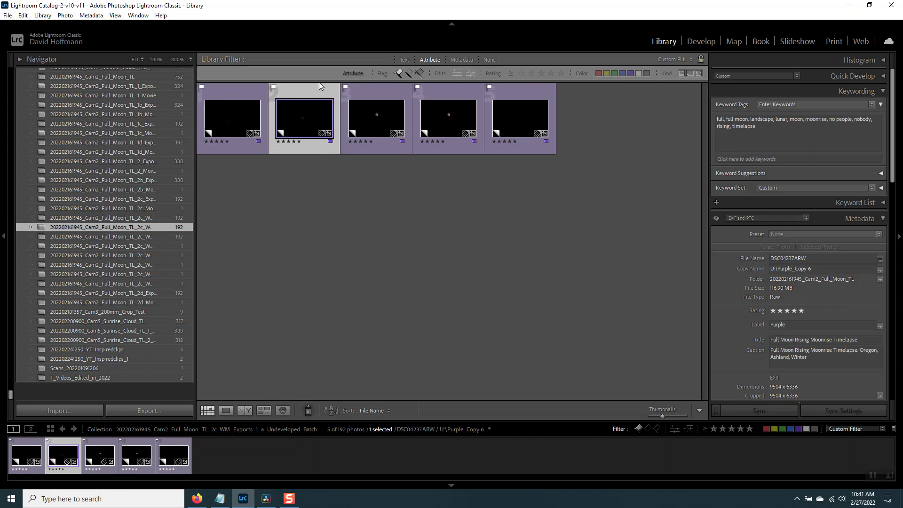
pyautogui.click(700, 42)
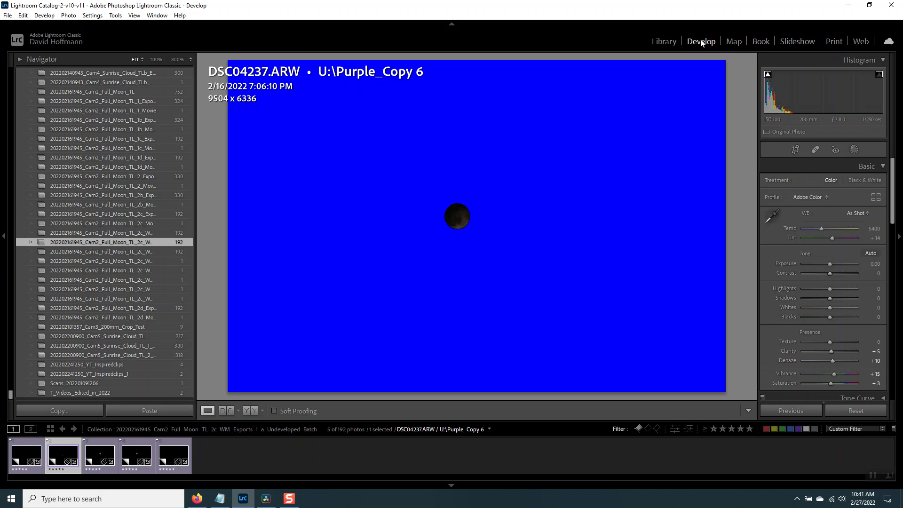
pyautogui.click(789, 148)
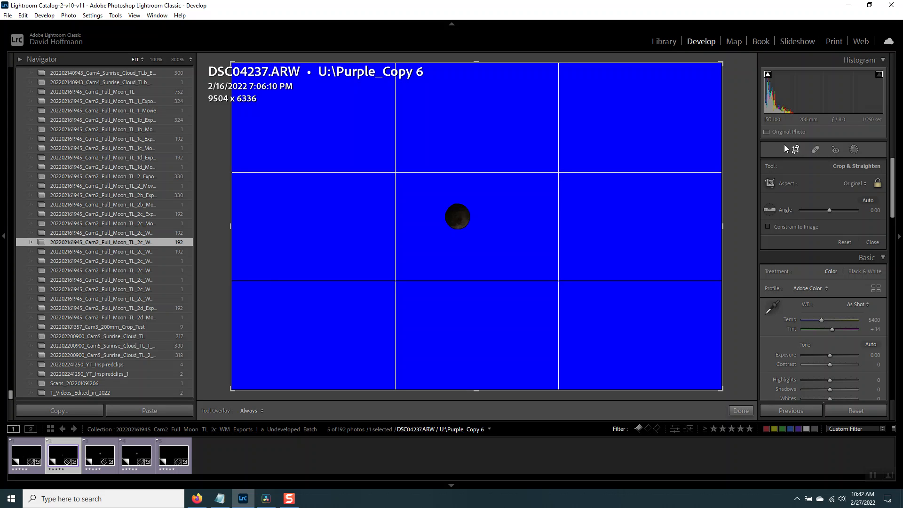
pyautogui.click(854, 182)
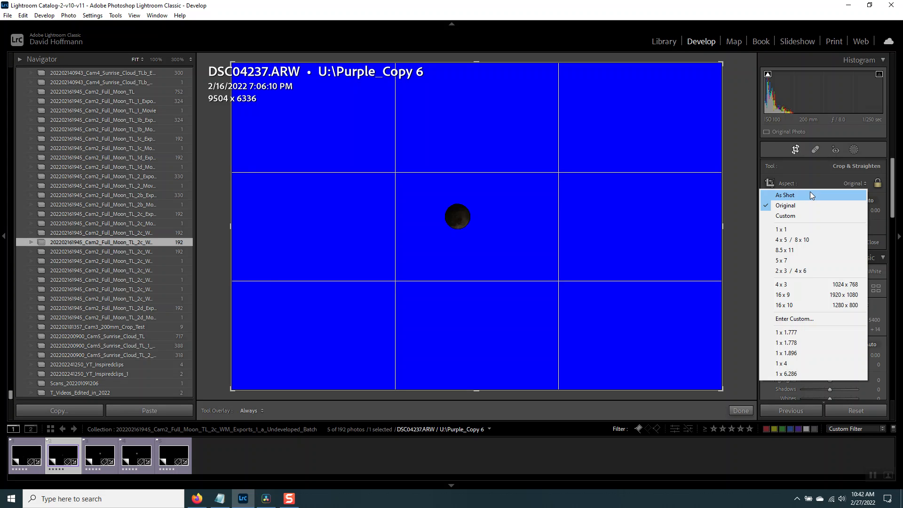
pyautogui.click(807, 195)
pyautogui.click(852, 183)
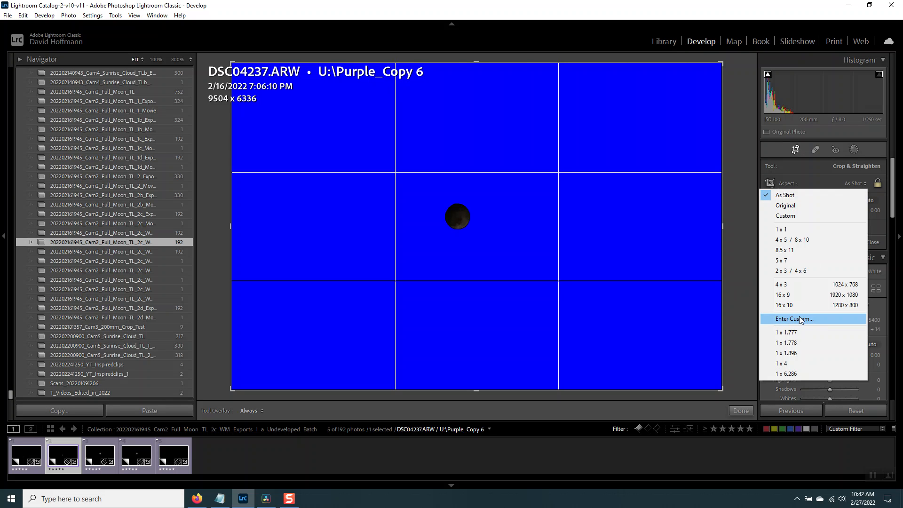
pyautogui.click(816, 318)
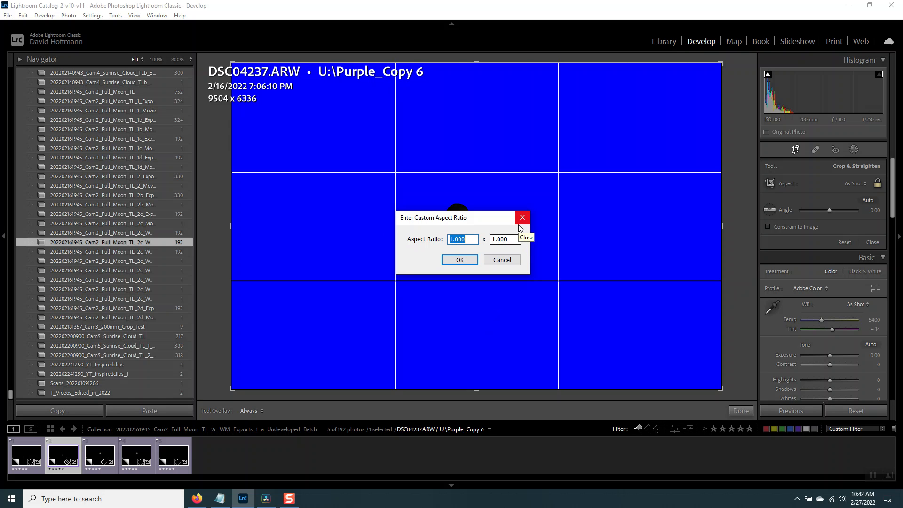
pyautogui.click(514, 261)
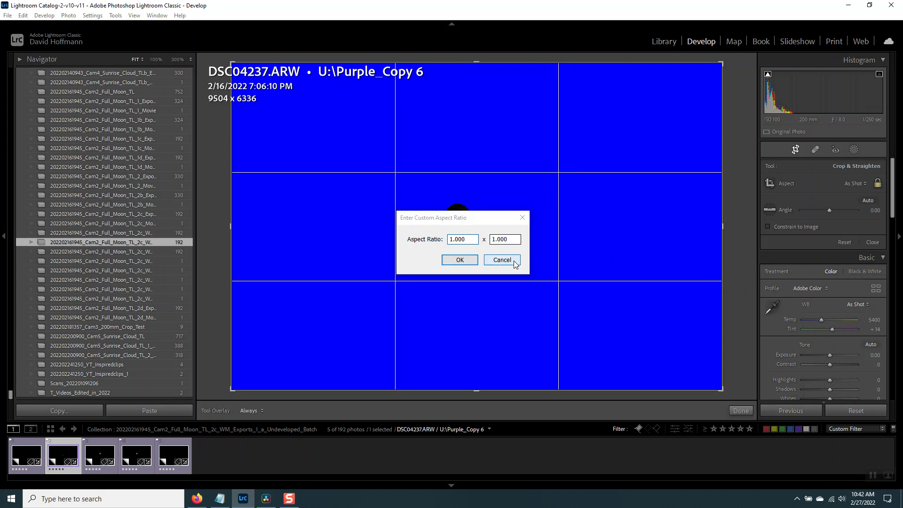
# Step: Set the crop aspect for DSC04237.ARW to 1 x 1.778 and shift the crop frame to the upper edge of the image
pyautogui.click(853, 183)
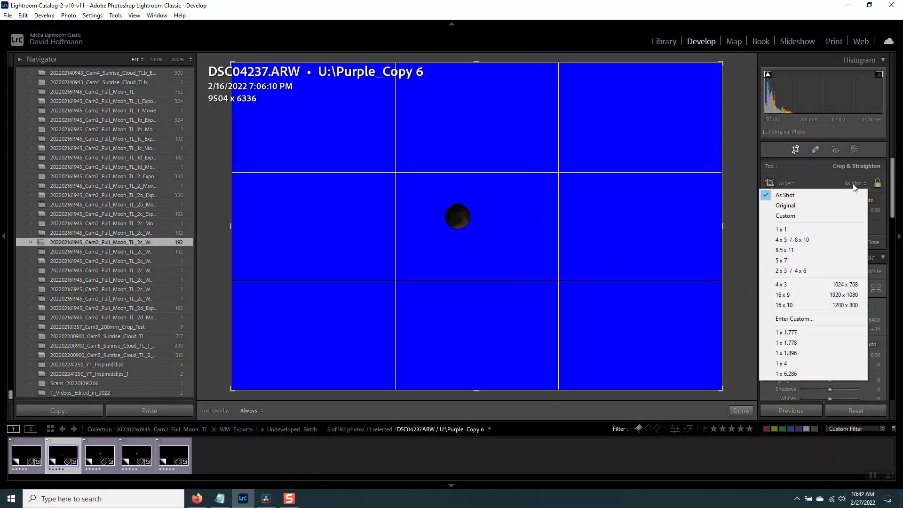
pyautogui.click(800, 342)
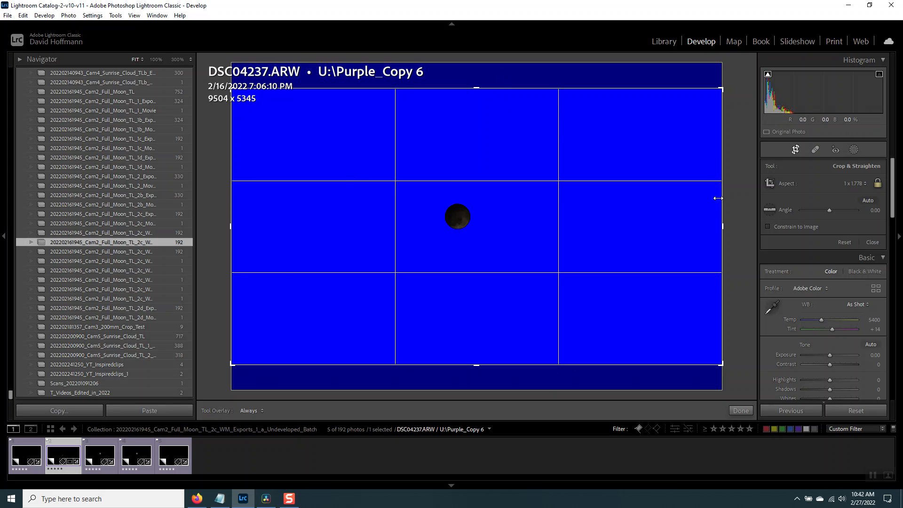
pyautogui.moveTo(522, 219); pyautogui.dragTo(532, 347)
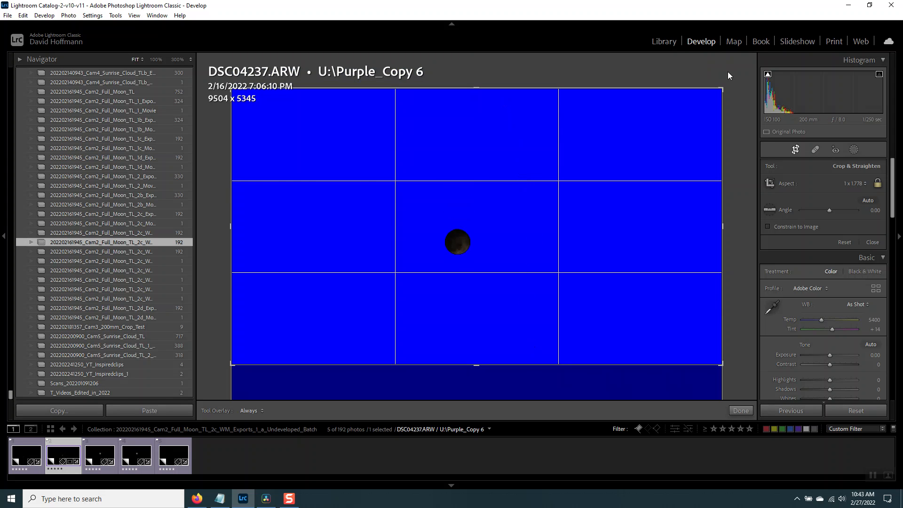
# Step: Try several crop frame sizes on DSC04237.ARW, ranging from about 1712 x 963 to about 3575 x 2011 pixels
pyautogui.moveTo(722, 89); pyautogui.dragTo(596, 196)
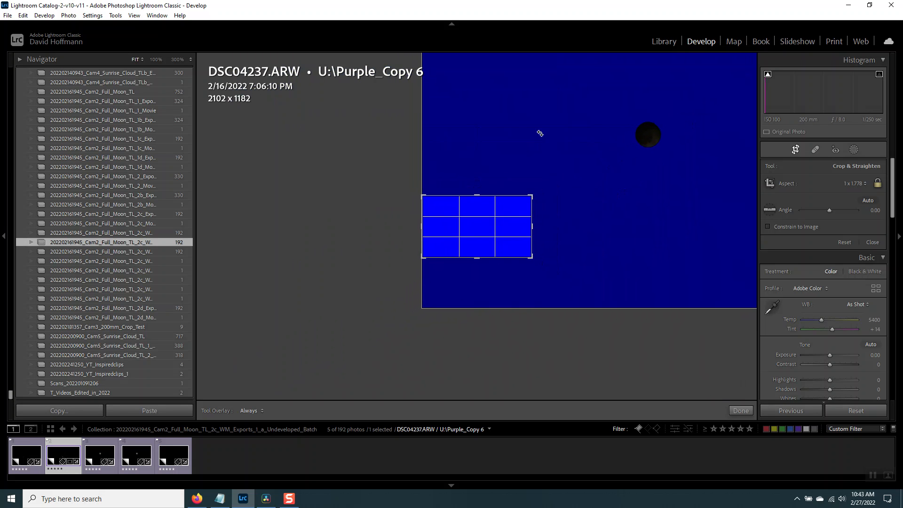
pyautogui.moveTo(531, 195); pyautogui.dragTo(520, 204)
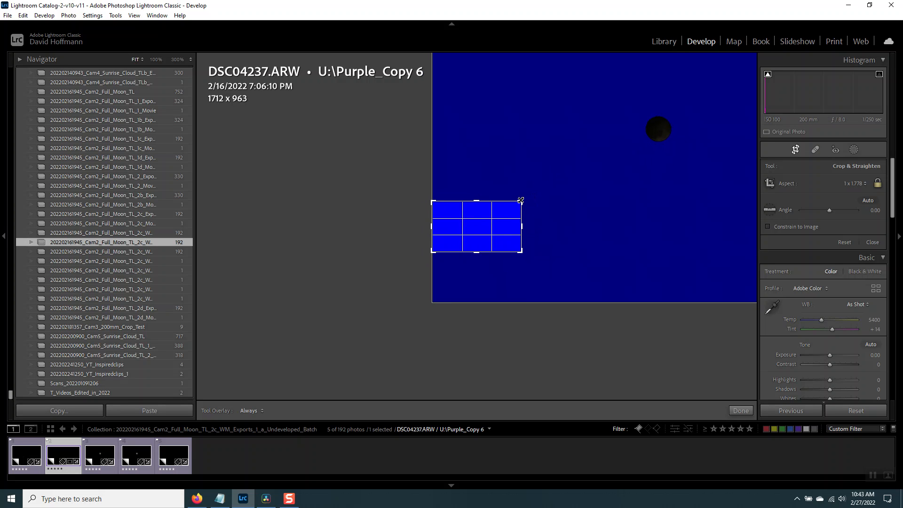
pyautogui.moveTo(521, 200); pyautogui.dragTo(567, 165)
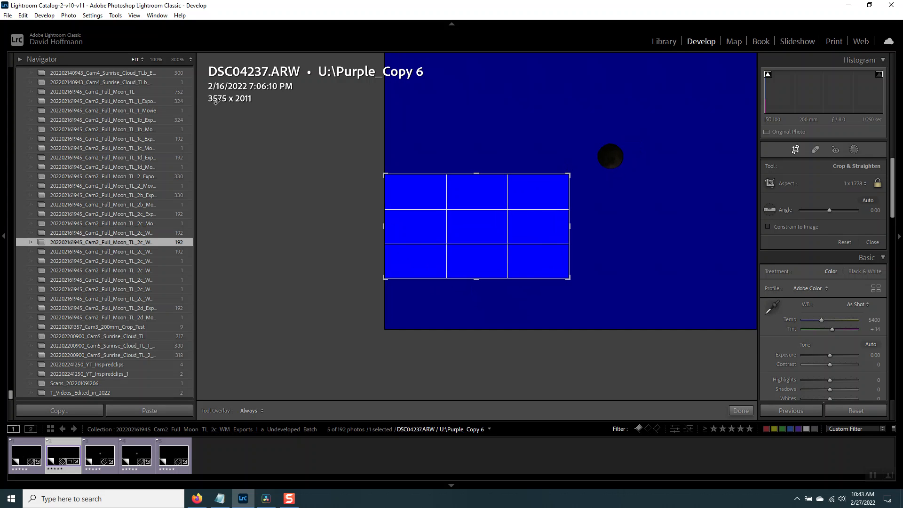
pyautogui.moveTo(570, 174); pyautogui.dragTo(568, 180)
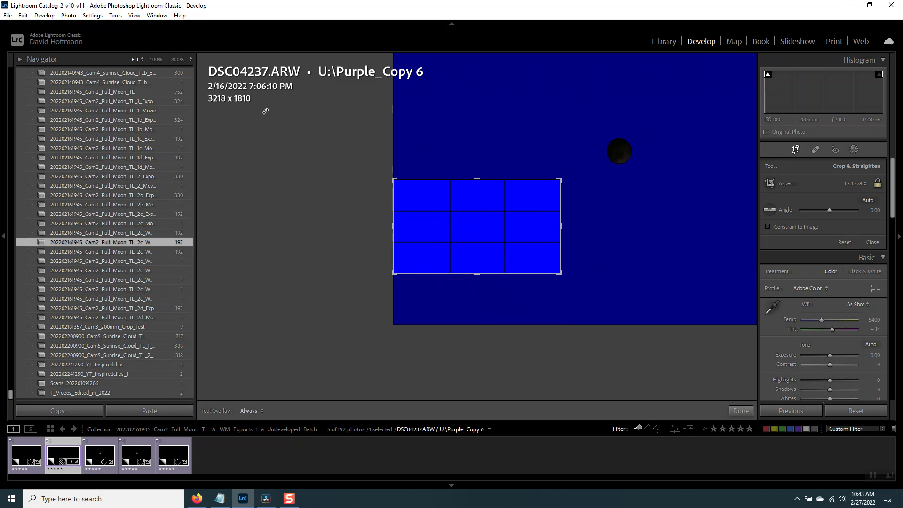
pyautogui.moveTo(560, 178); pyautogui.dragTo(529, 197)
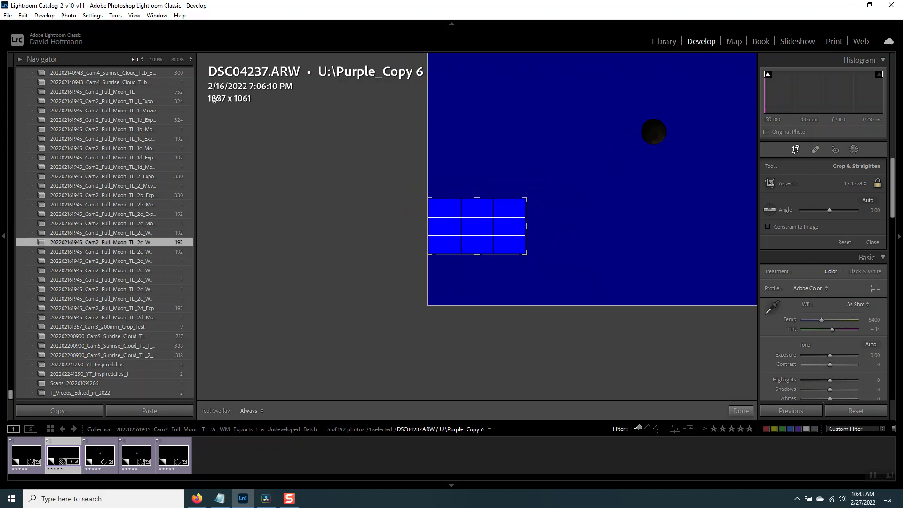
# Step: Resize the crop frame to about 2081 x 1171 pixels, centre it on the moon, and apply the crop
pyautogui.moveTo(525, 198); pyautogui.dragTo(530, 195)
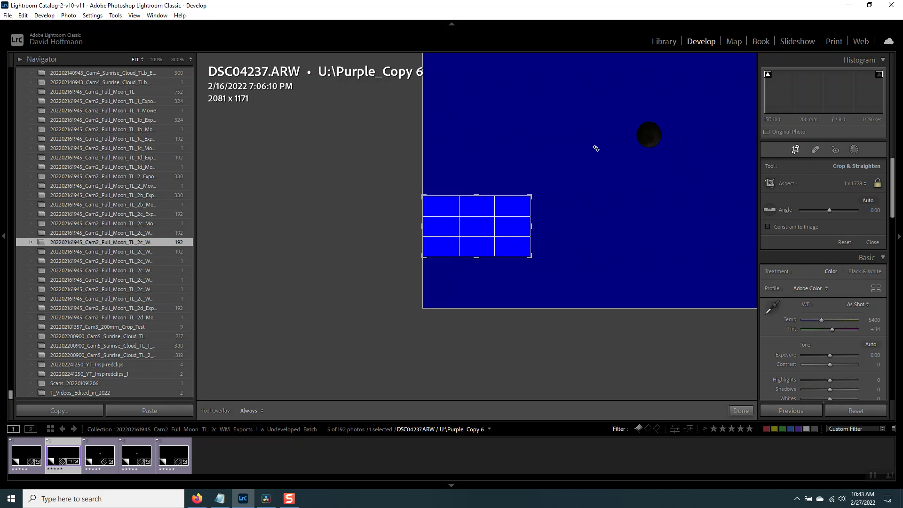
pyautogui.moveTo(495, 210); pyautogui.dragTo(325, 300)
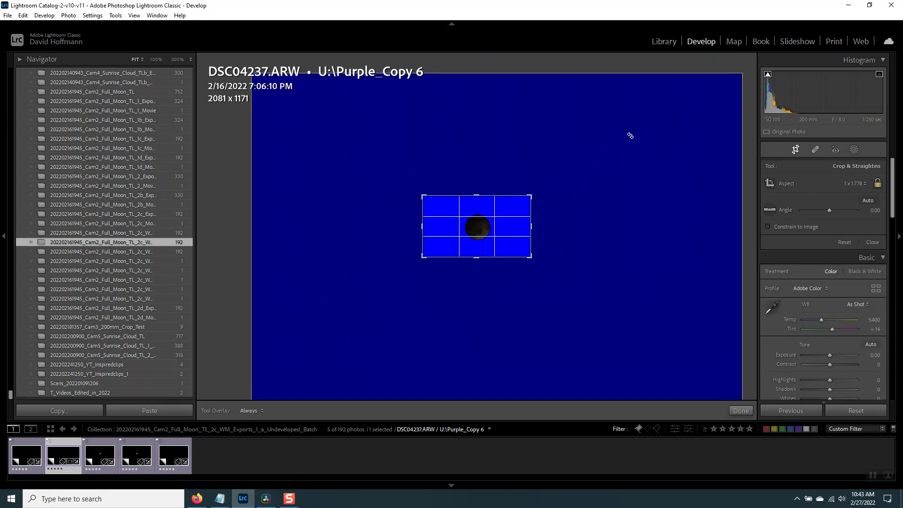
pyautogui.click(743, 411)
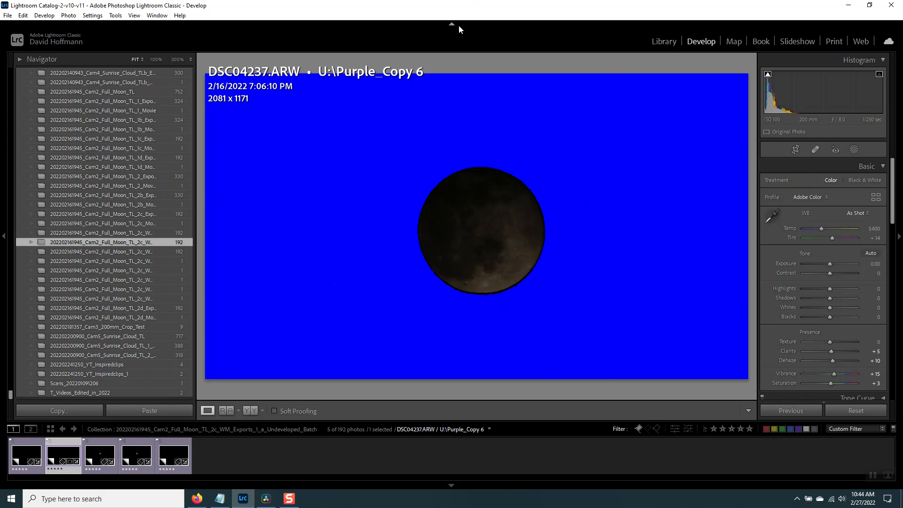
# Step: Open the 1_b_Developed_Batch collection, filter it to flagged photos only, and show DSC04296.ARW with clipping indicators on
pyautogui.click(148, 252)
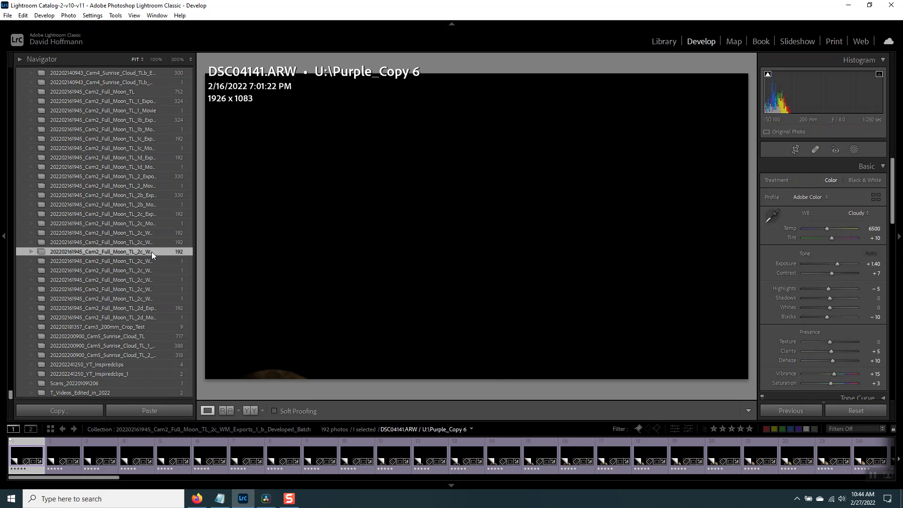
pyautogui.click(638, 429)
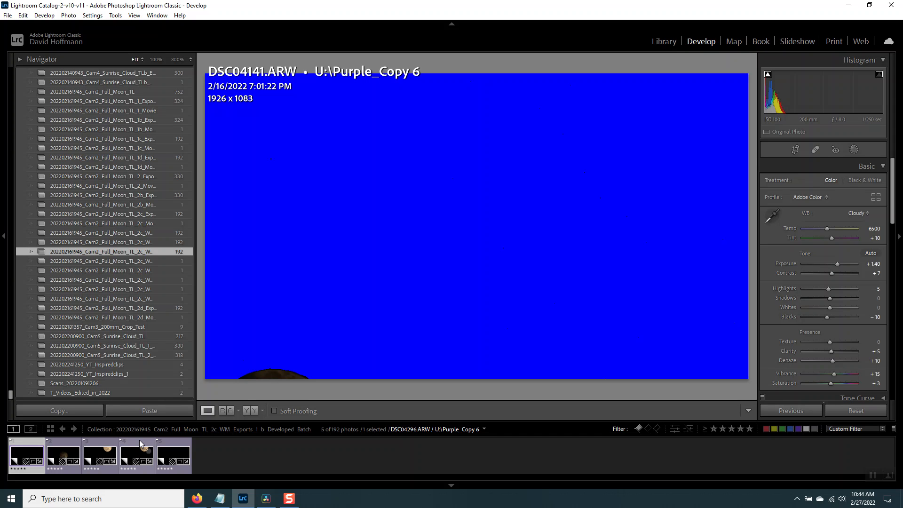
pyautogui.click(139, 439)
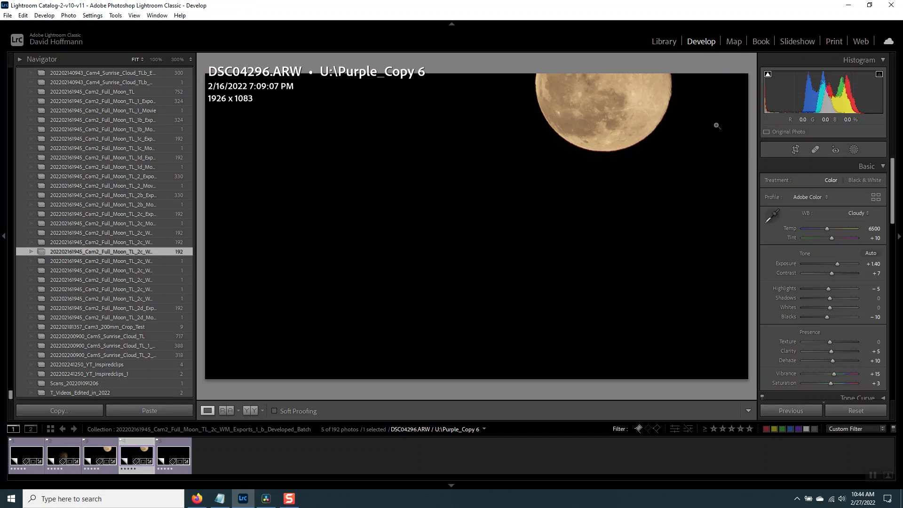
pyautogui.press('j')
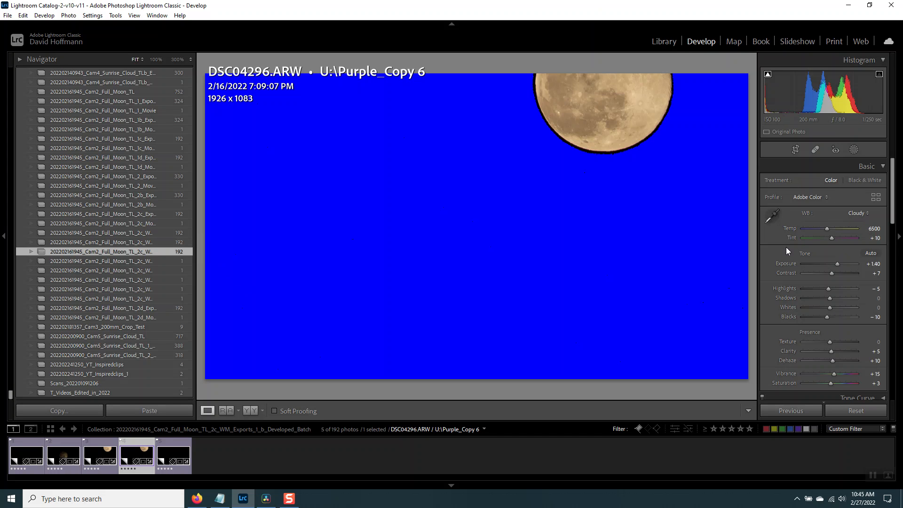
# Step: Review the develop settings of DSC04296.ARW, covering the Basic, Detail, and Lens Corrections adjustments
pyautogui.scroll(-10, 786, 247)
pyautogui.scroll(-5, 786, 246)
pyautogui.scroll(3, 785, 247)
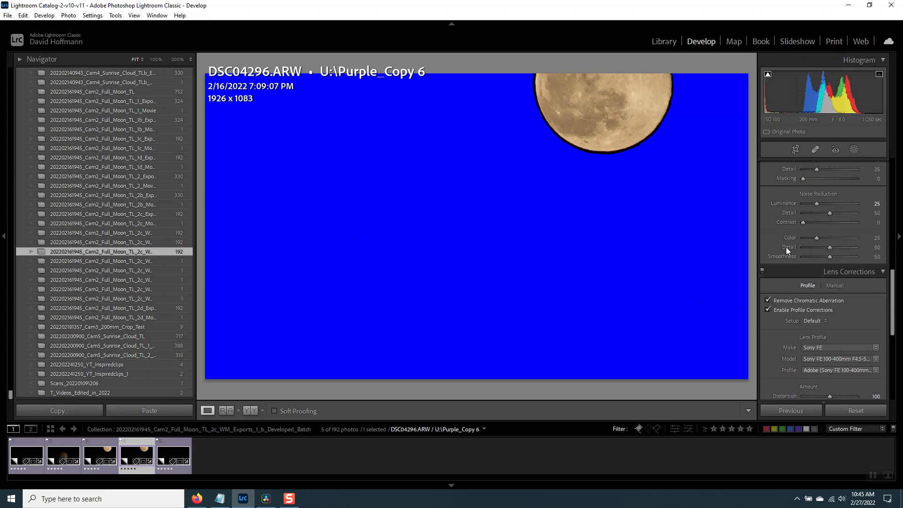
pyautogui.scroll(6, 785, 247)
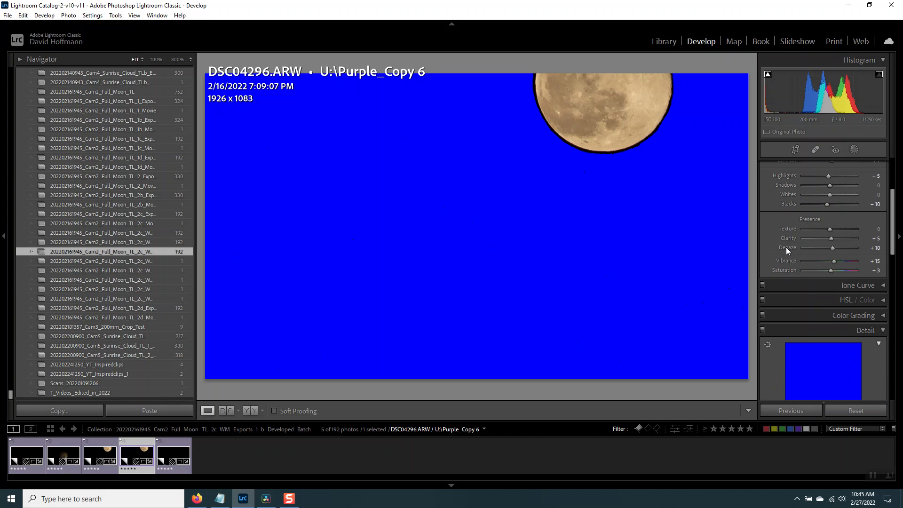
pyautogui.scroll(3, 786, 247)
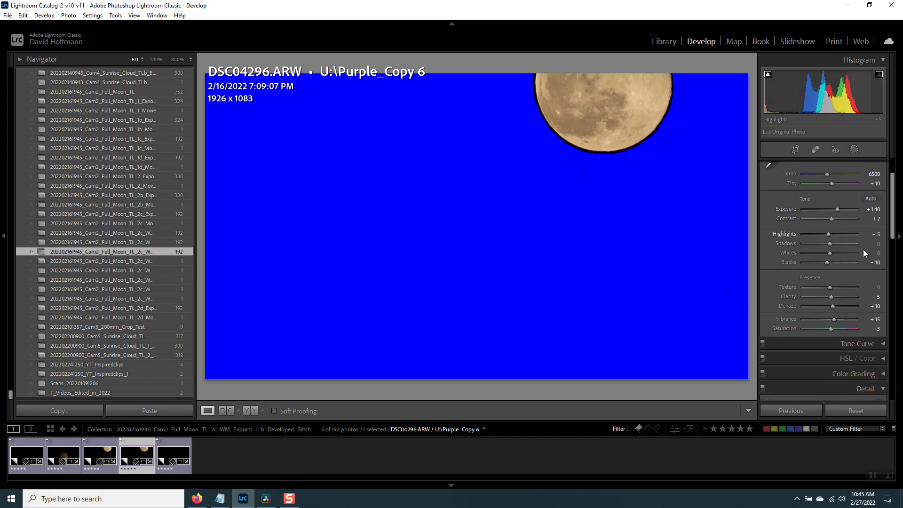
pyautogui.scroll(2, 780, 276)
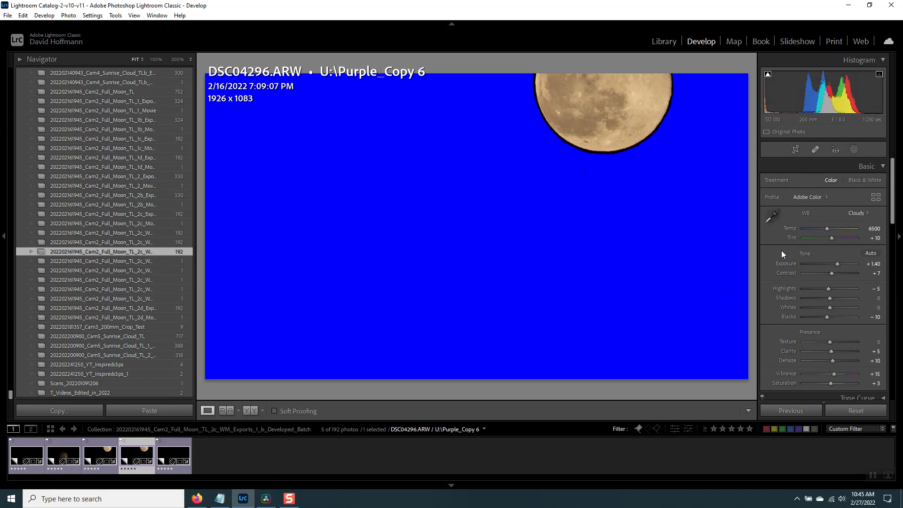
pyautogui.scroll(-2, 781, 251)
pyautogui.scroll(2, 787, 240)
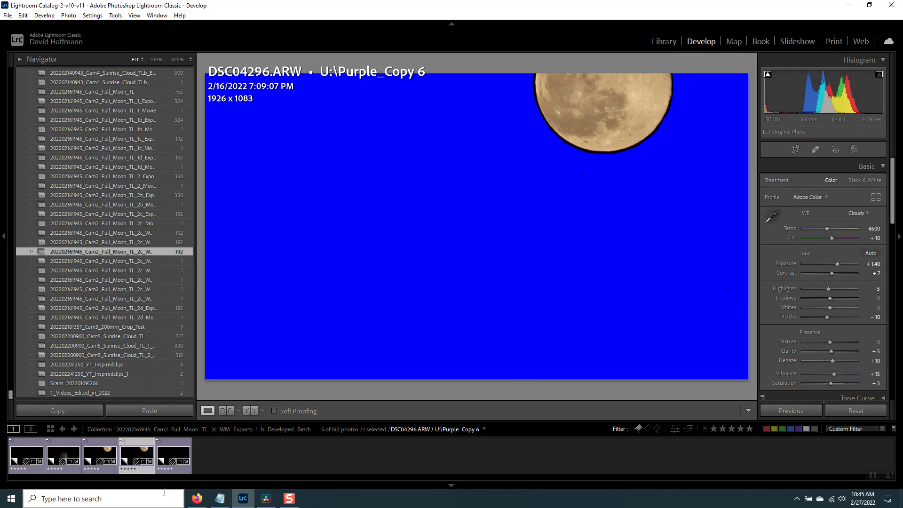
# Step: Switch to Firefox, view the InspiredClips YouTube channel and the Adobe Stock video portfolio, and return to Lightroom Classic
pyautogui.moveTo(197, 498)
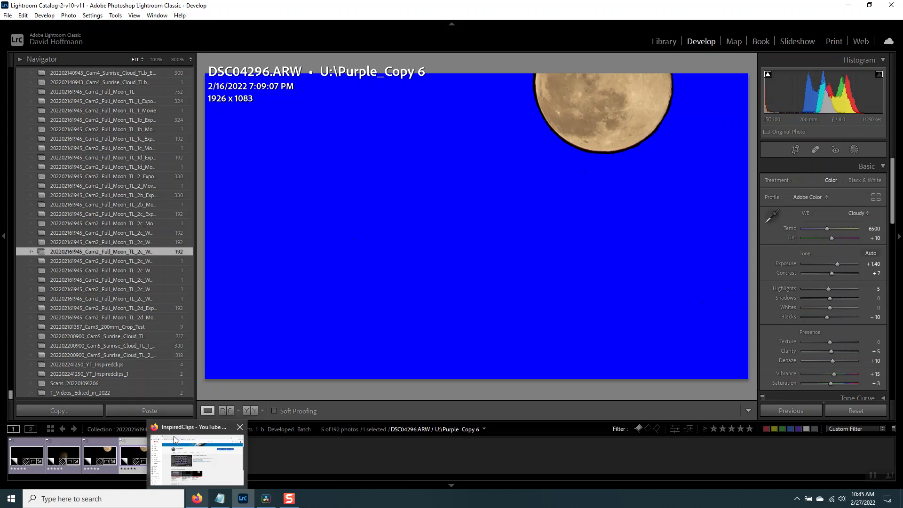
pyautogui.click(180, 449)
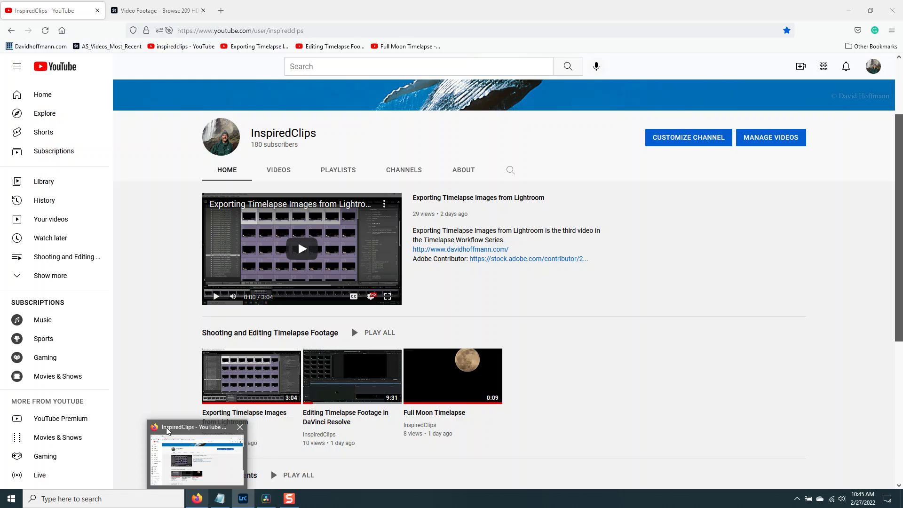
pyautogui.click(161, 11)
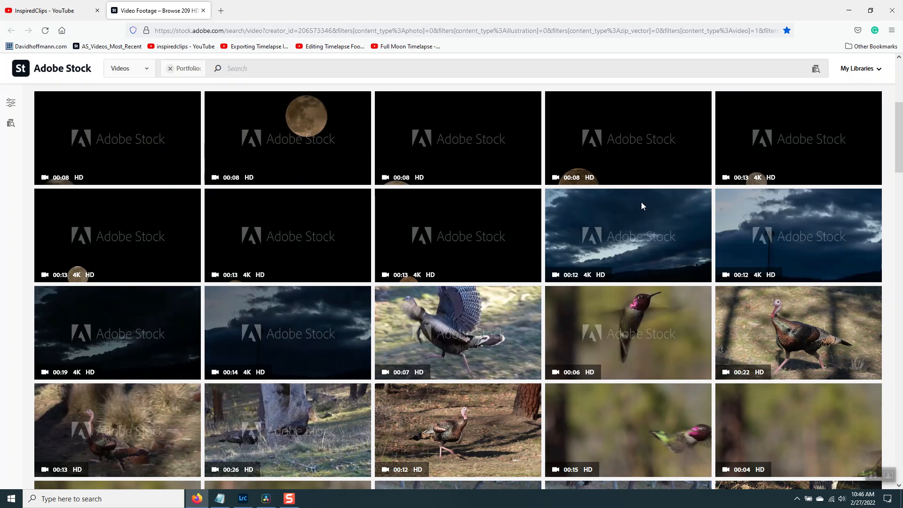
pyautogui.moveTo(289, 501)
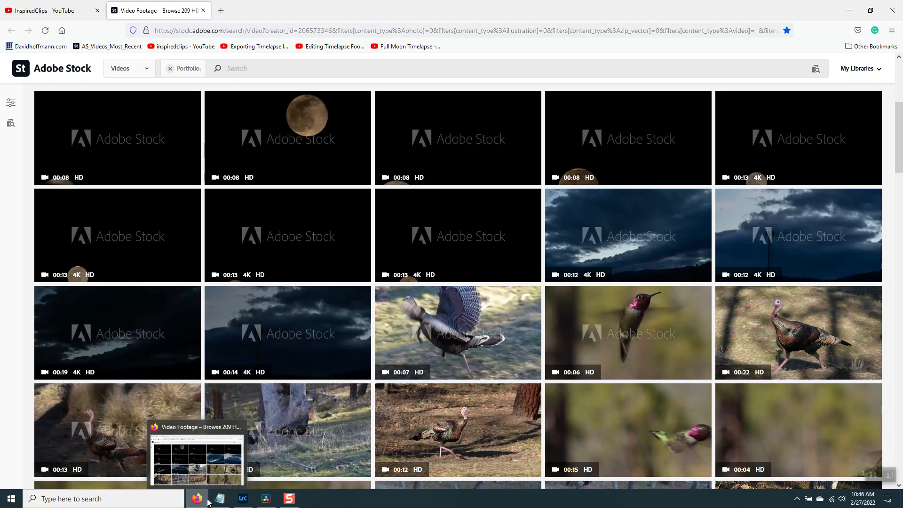
pyautogui.click(246, 502)
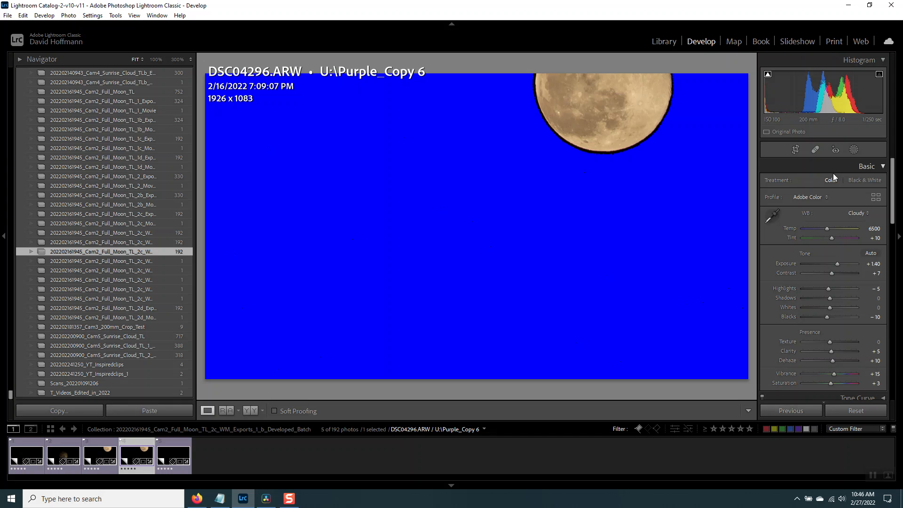
# Step: View the white balance presets for DSC04296.ARW and copy its develop settings with every setting included
pyautogui.click(859, 212)
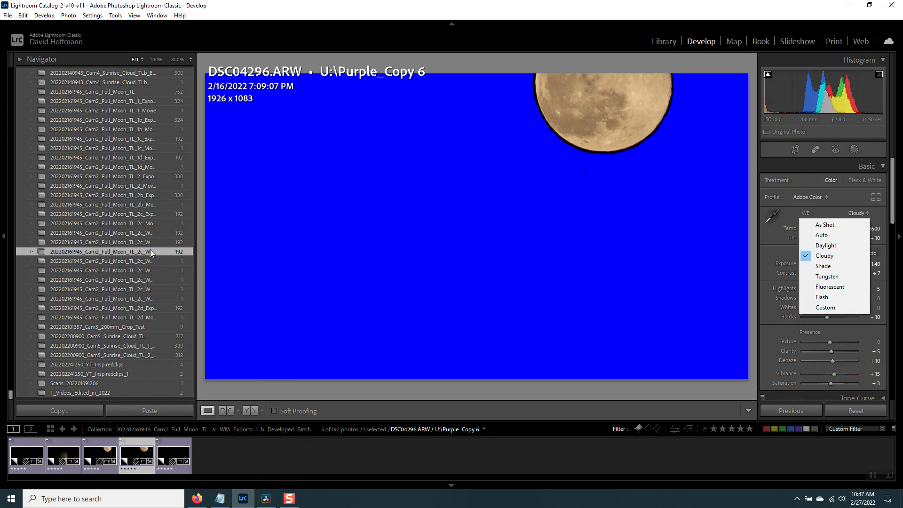
pyautogui.rightClick(140, 440)
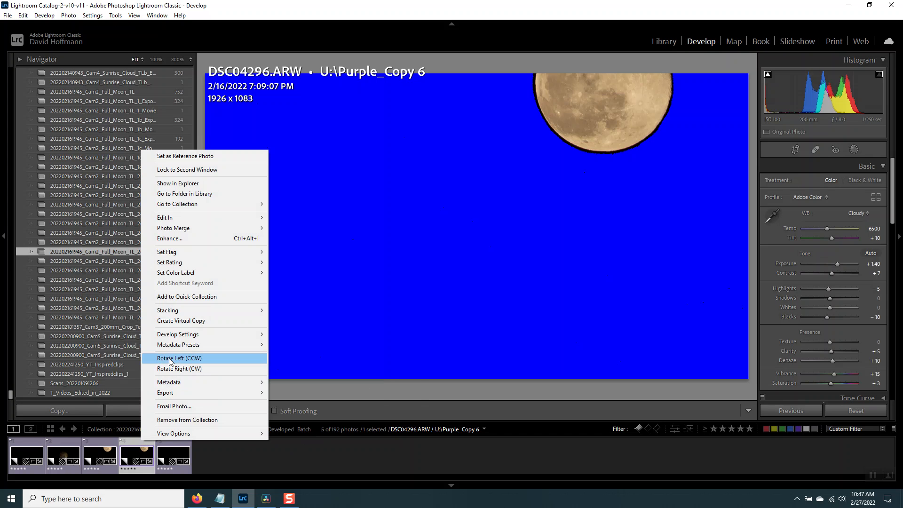
pyautogui.moveTo(181, 338)
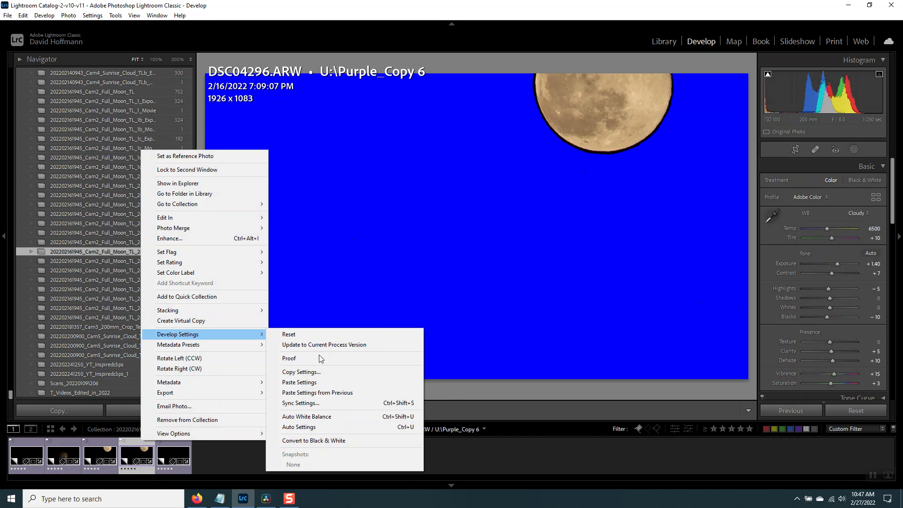
pyautogui.click(318, 372)
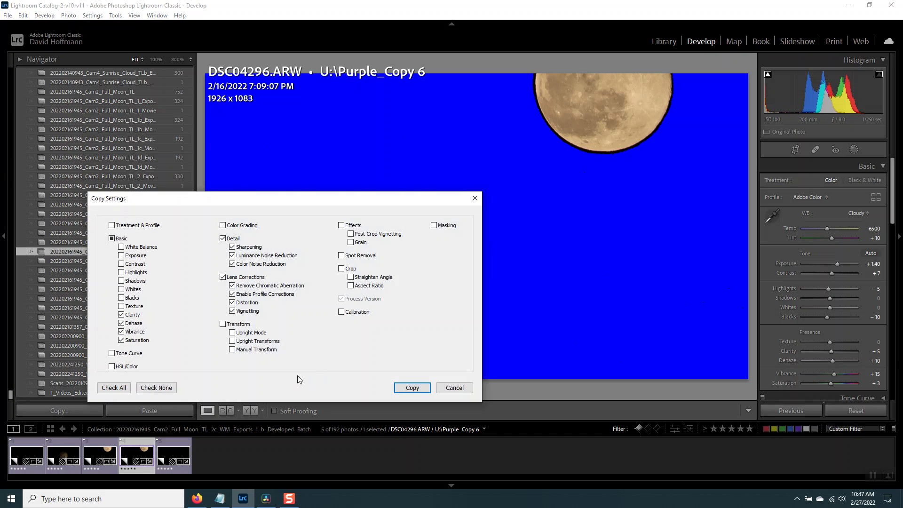
pyautogui.click(114, 388)
pyautogui.click(406, 390)
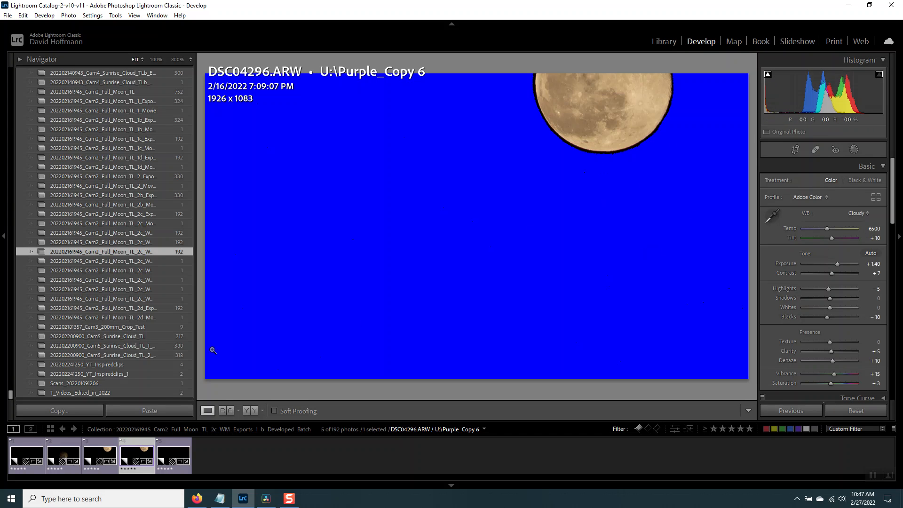
# Step: Open the 1_a_Undeveloped_Batch collection, select all its photos, and paste the copied develop settings onto them
pyautogui.click(135, 241)
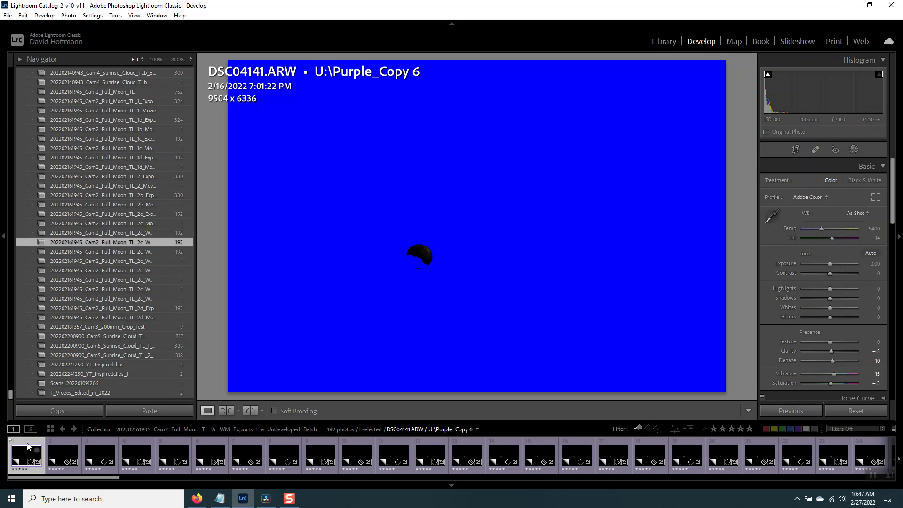
pyautogui.hotkey('ctrl', 'a')
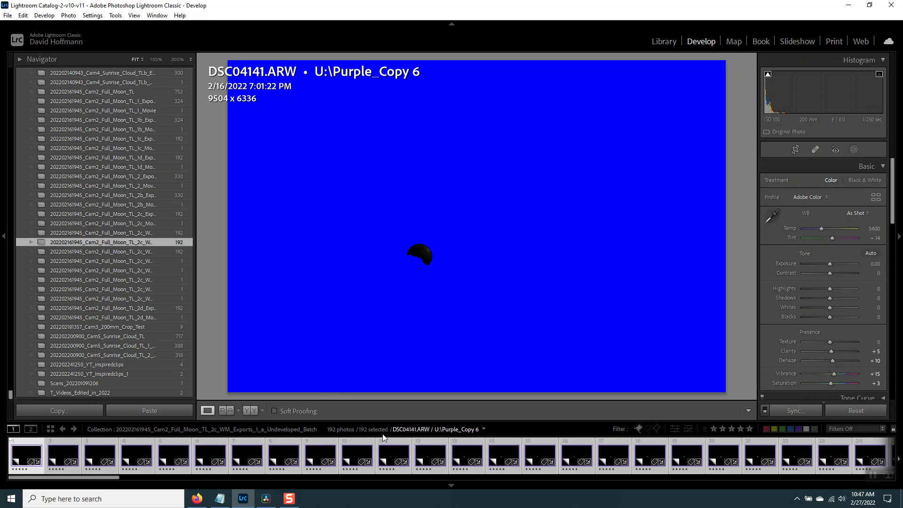
pyautogui.rightClick(27, 443)
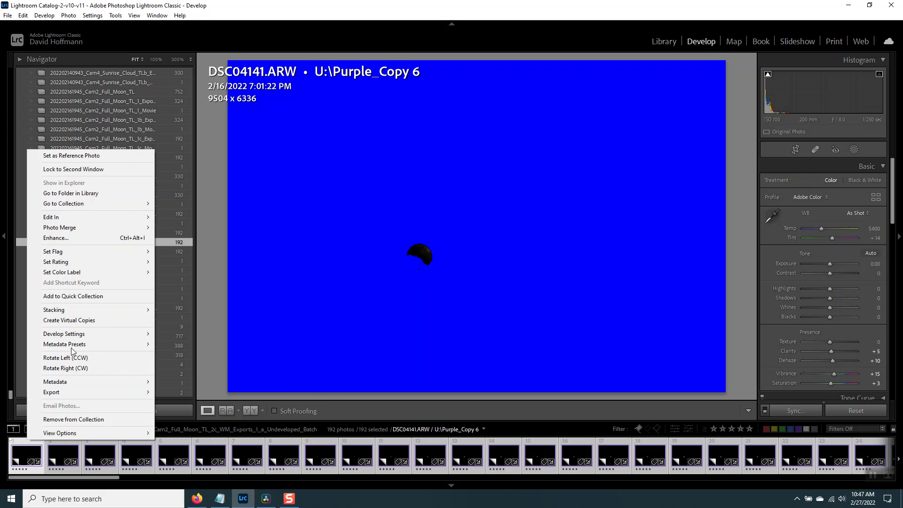
pyautogui.moveTo(103, 335)
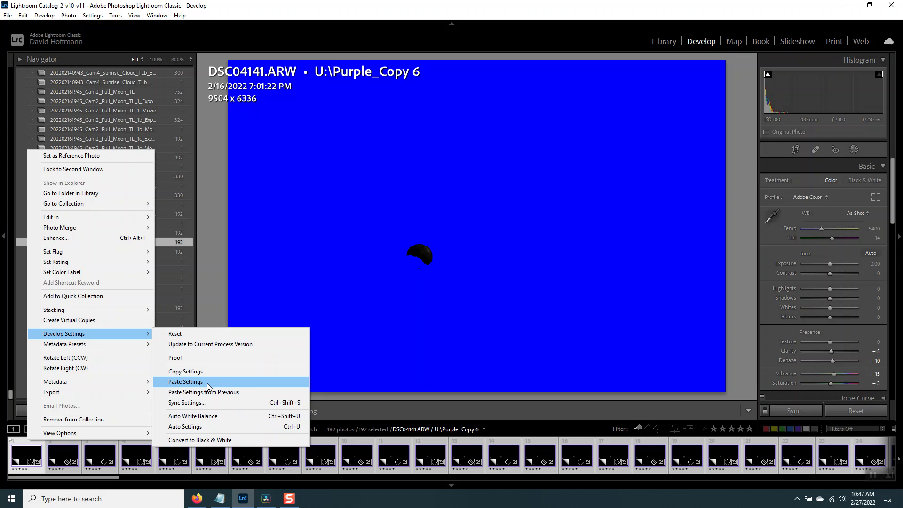
pyautogui.click(198, 387)
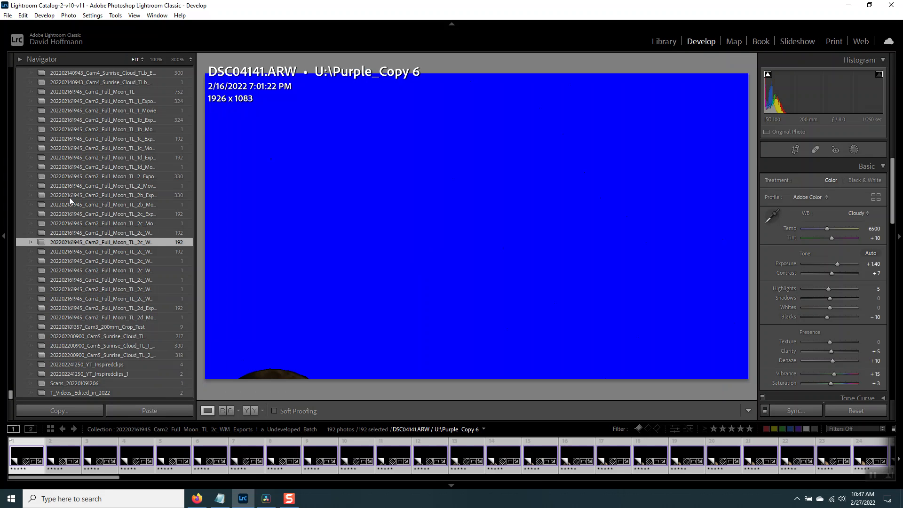
# Step: Open the 1_b_Developed_Batch collection and show its photos in the Library grid
pyautogui.click(120, 234)
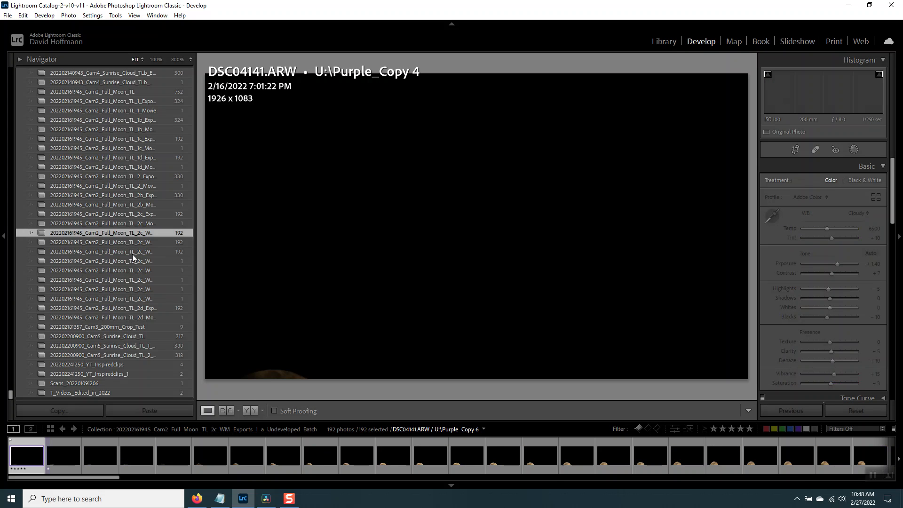
pyautogui.click(131, 252)
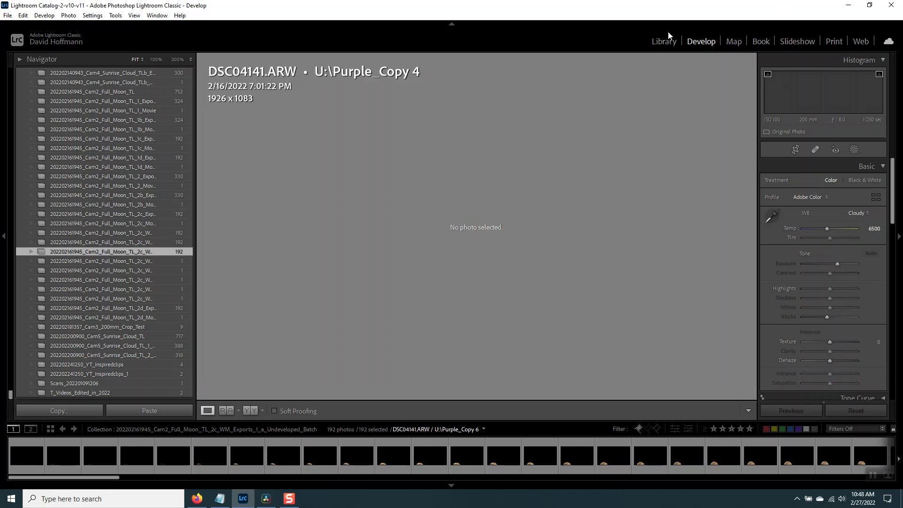
pyautogui.click(659, 42)
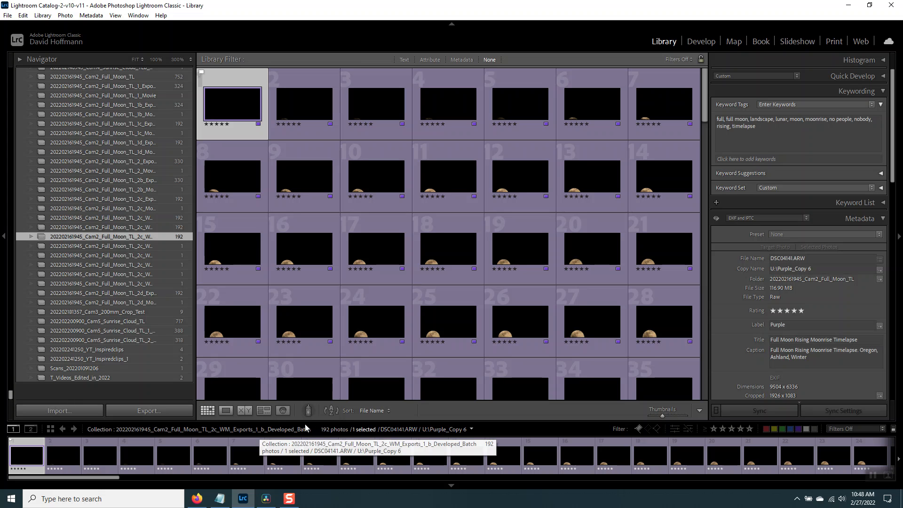
# Step: Examine the thumbnails of the 1_a_Undeveloped_Batch collection throughout the grid and compare them with the 1_b_Developed_Batch collection
pyautogui.click(128, 228)
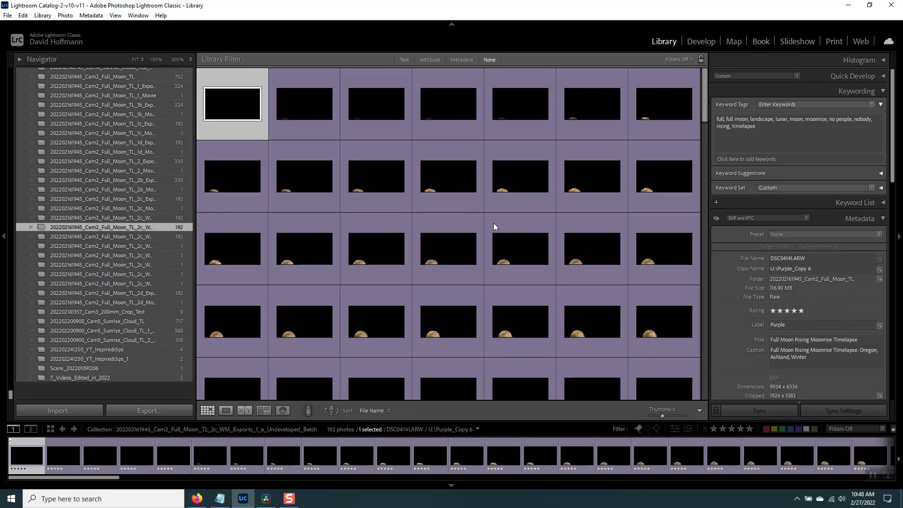
pyautogui.scroll(-5, 471, 226)
pyautogui.scroll(-3, 484, 238)
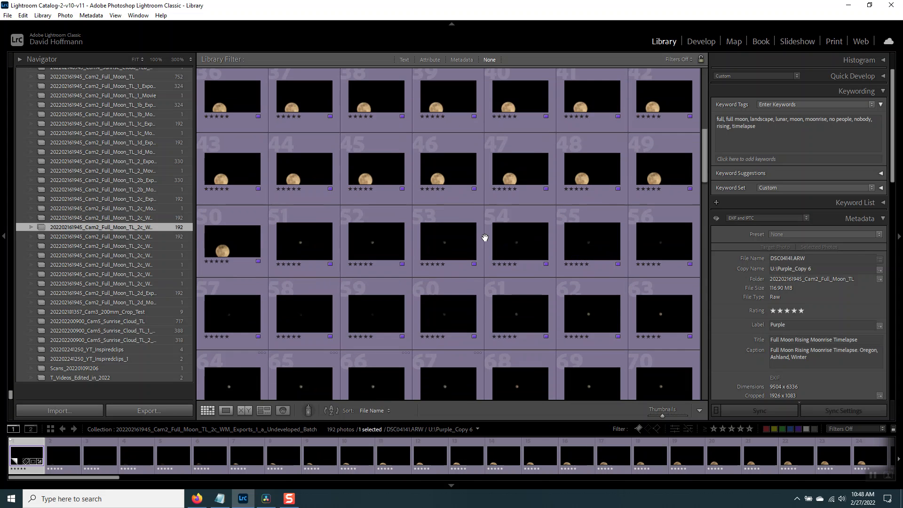
pyautogui.scroll(-3, 491, 275)
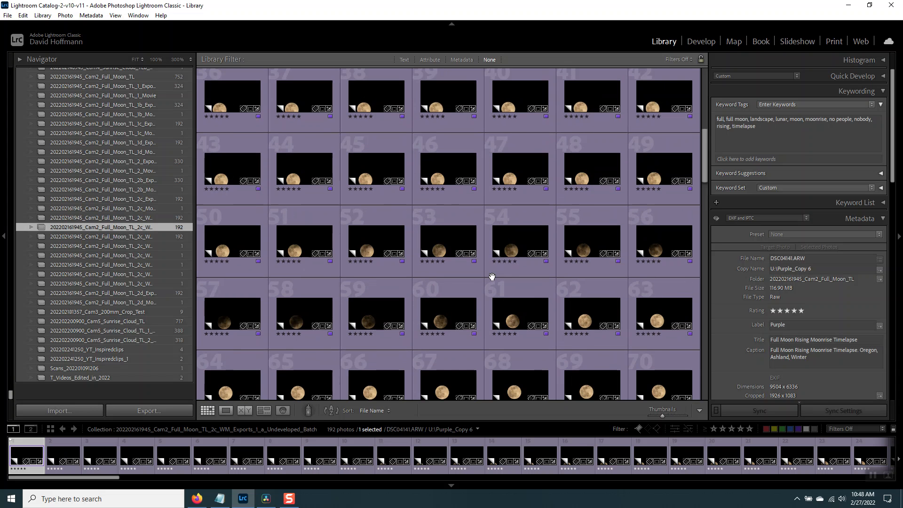
pyautogui.scroll(-2, 447, 258)
pyautogui.scroll(-1, 447, 258)
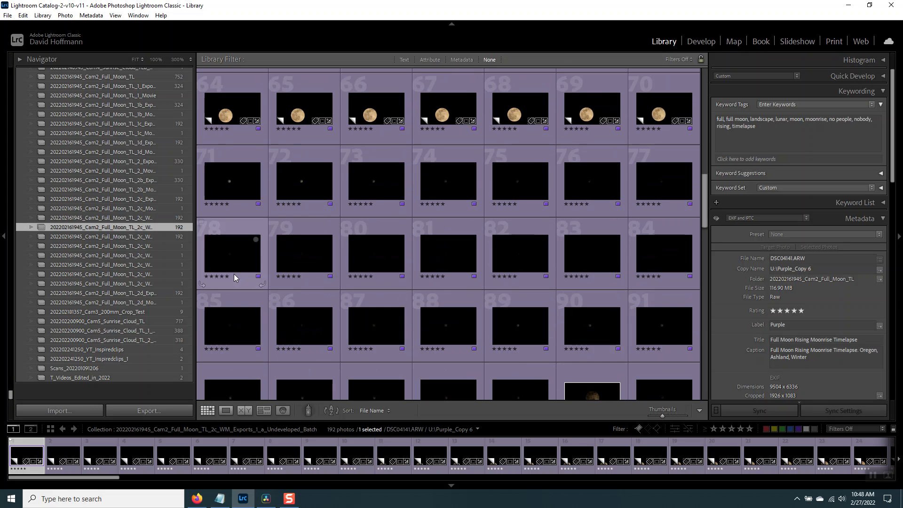
pyautogui.scroll(1, 471, 204)
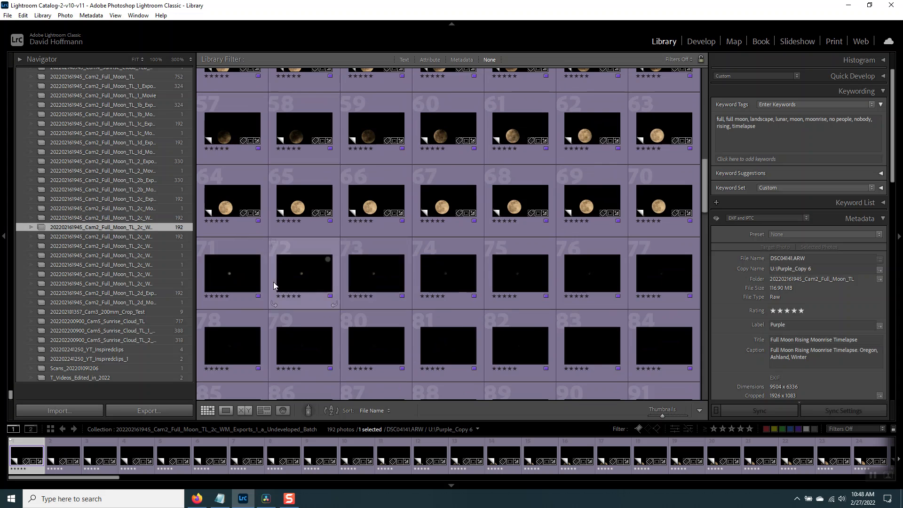
pyautogui.scroll(2, 537, 226)
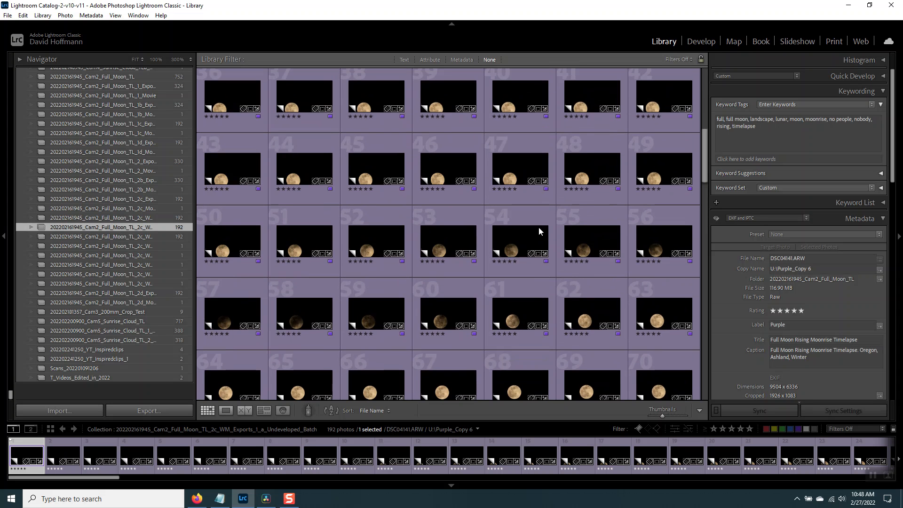
pyautogui.click(157, 235)
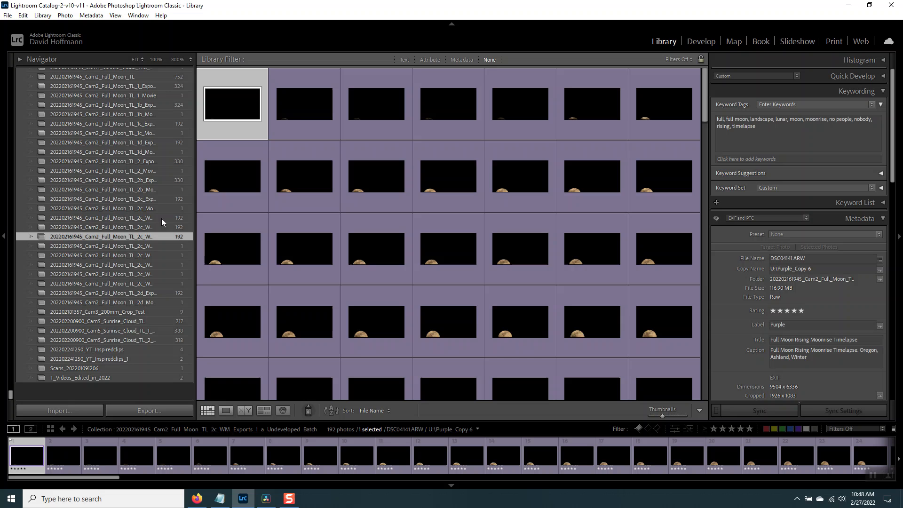
pyautogui.click(165, 227)
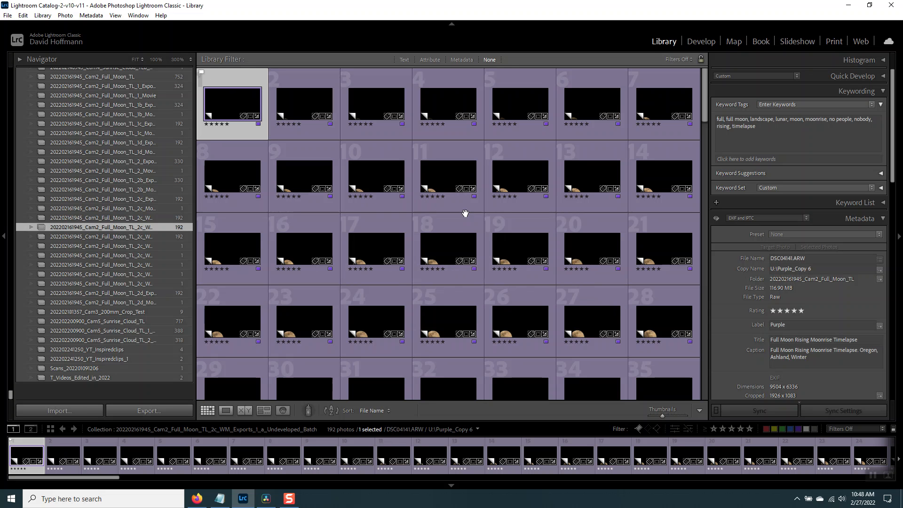
# Step: Switch to Firefox and view the Adobe Stock video portfolio and the InspiredClips YouTube channel page
pyautogui.click(197, 499)
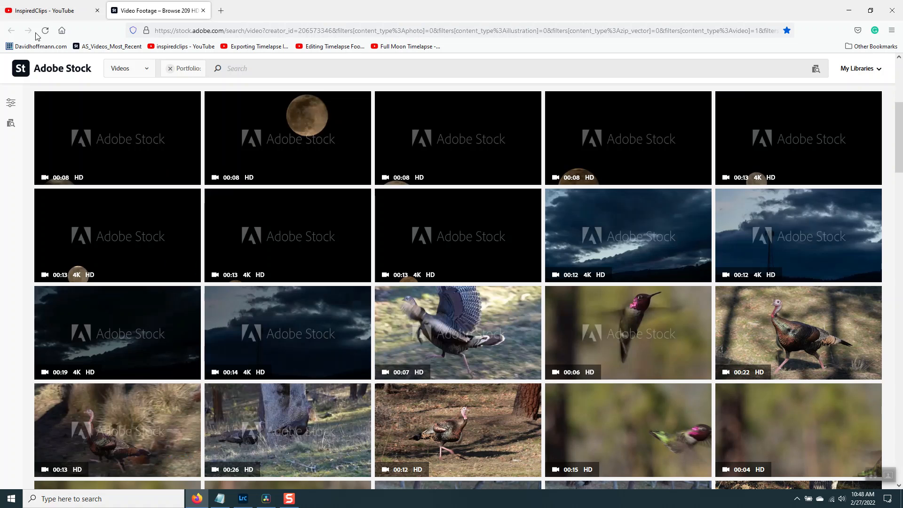
pyautogui.click(50, 10)
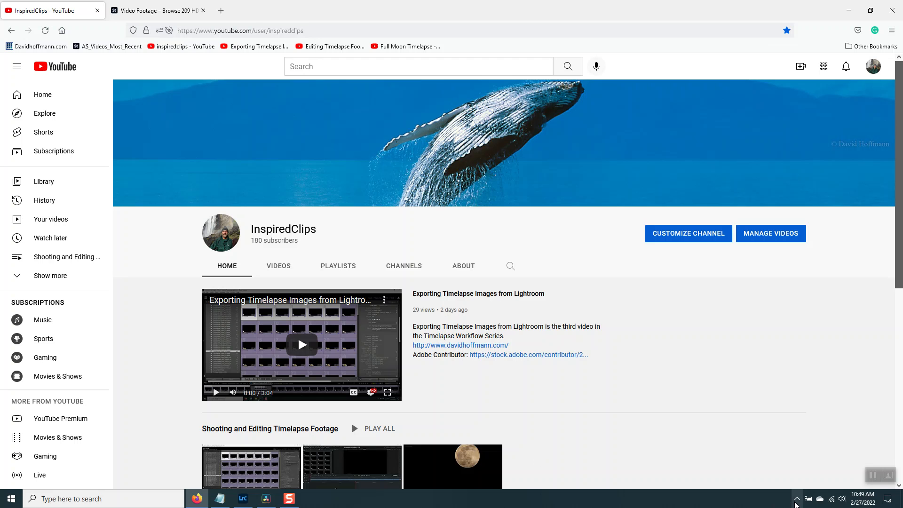
pyautogui.click(796, 502)
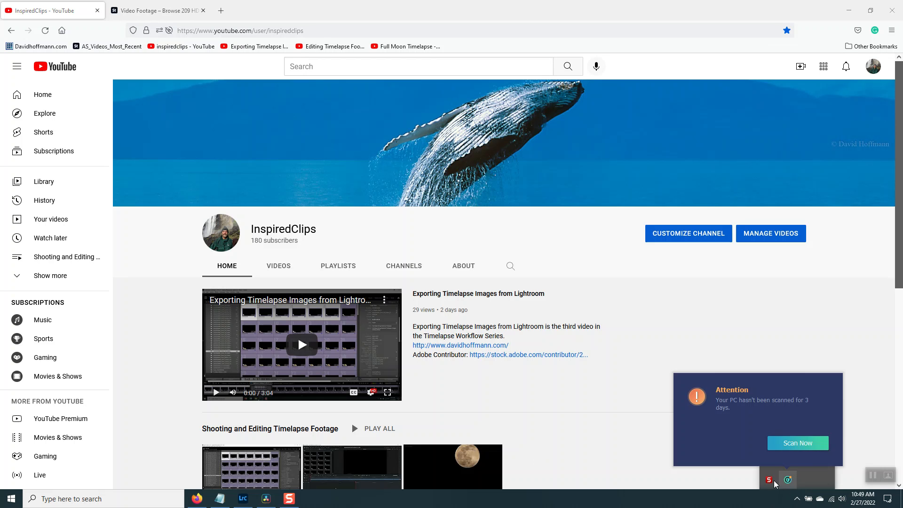